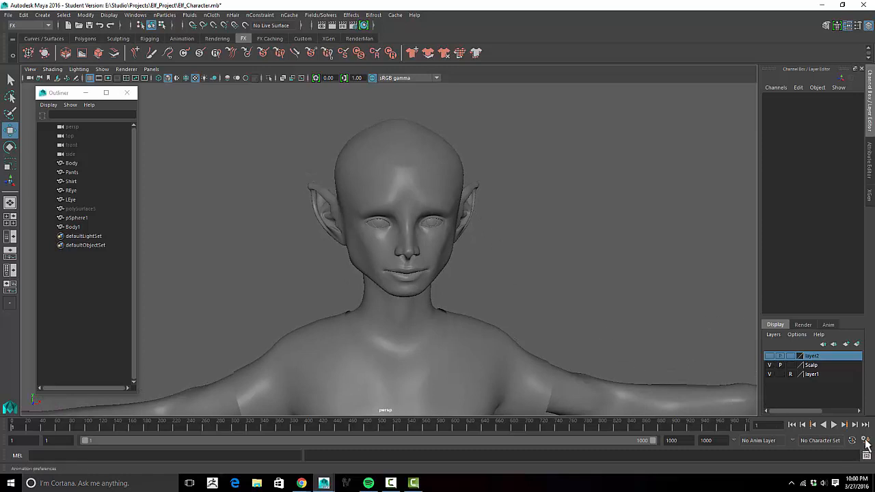
Step: Open the animation preferences and save them
{"action": "left_click", "coordinate": [866, 441]}
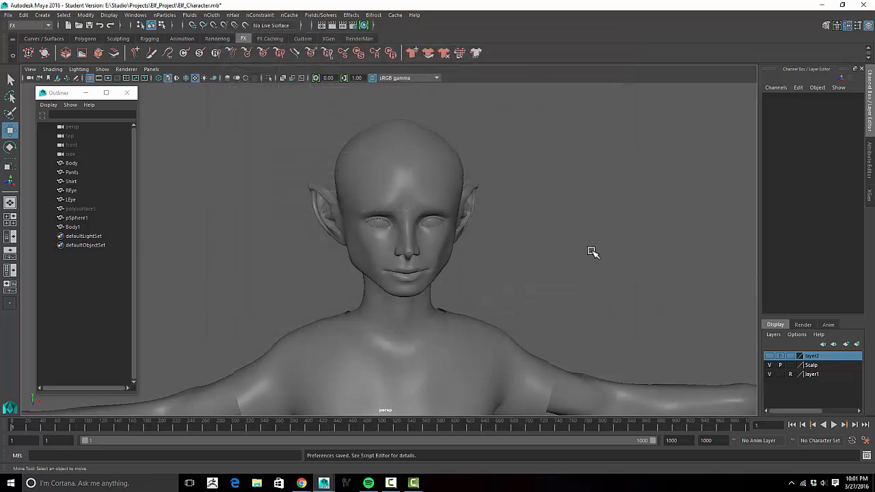
Step: Examine the whole elf character, from the head down to the feet, from several angles
{"action": "left_click_drag", "start_coordinate": [593, 251], "coordinate": [570, 295], "text": "alt"}
{"action": "middle_click_drag", "start_coordinate": [570, 295], "coordinate": [590, 231], "text": "alt"}
{"action": "right_click_drag", "start_coordinate": [589, 230], "coordinate": [263, 266], "text": "alt"}
{"action": "middle_click_drag", "start_coordinate": [477, 293], "coordinate": [515, 261], "text": "alt"}
{"action": "left_click_drag", "start_coordinate": [515, 262], "coordinate": [513, 320], "text": "alt"}
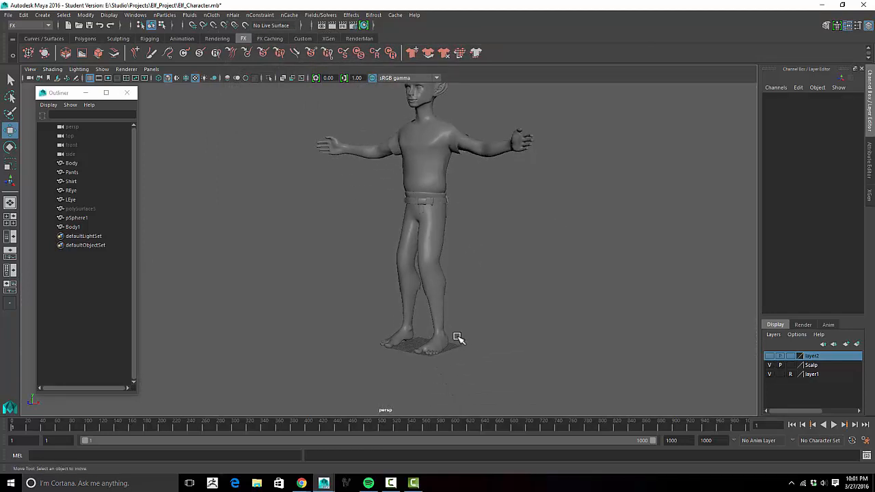
{"action": "left_click_drag", "start_coordinate": [502, 277], "coordinate": [527, 240], "text": "alt"}
{"action": "middle_click_drag", "start_coordinate": [527, 240], "coordinate": [533, 258], "text": "alt"}
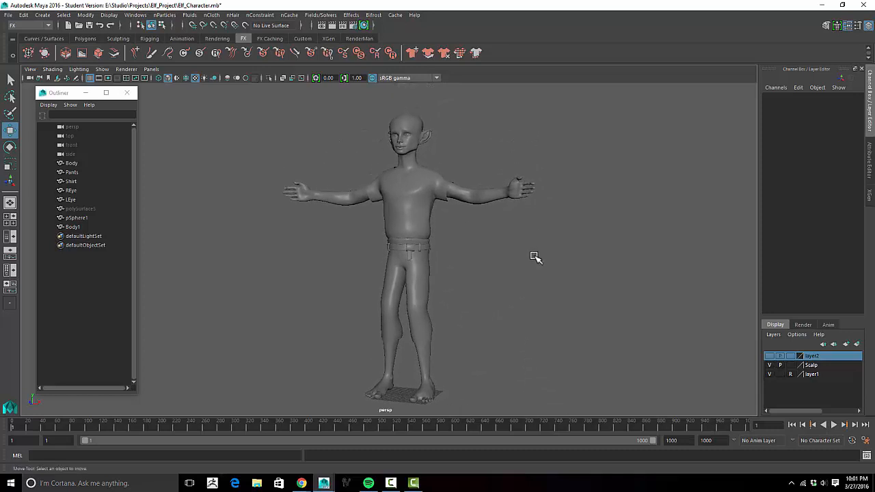
{"action": "left_click_drag", "start_coordinate": [479, 181], "coordinate": [388, 197], "text": "alt"}
{"action": "middle_click_drag", "start_coordinate": [388, 198], "coordinate": [459, 211], "text": "alt"}
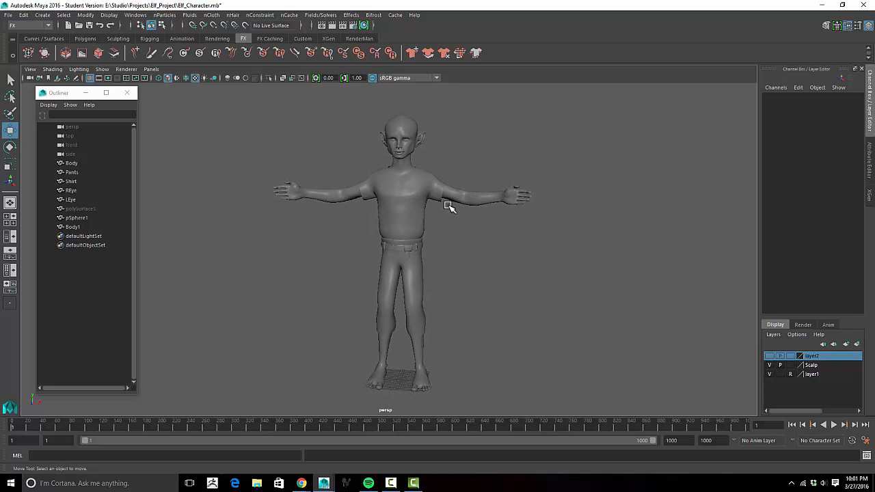
{"action": "left_click_drag", "start_coordinate": [439, 197], "coordinate": [415, 207], "text": "alt"}
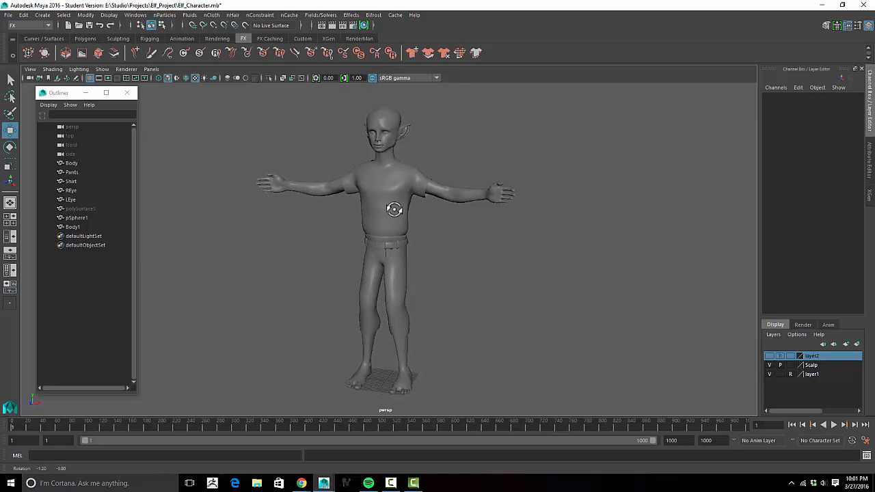
Step: Select the scalp mesh on the elf's head and reset the Create Hair options to their defaults
{"action": "scroll", "coordinate": [406, 203], "scroll_direction": "up", "scroll_amount": 6}
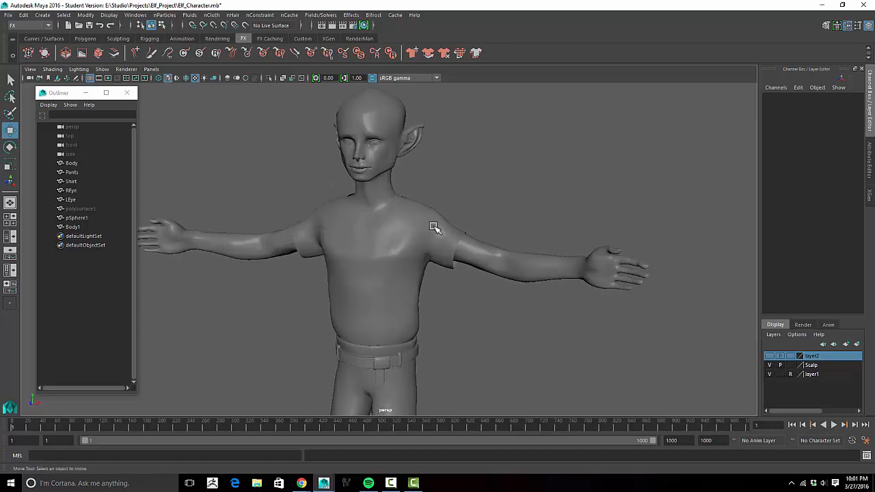
{"action": "scroll", "coordinate": [397, 196], "scroll_direction": "up", "scroll_amount": 2}
{"action": "middle_click_drag", "start_coordinate": [451, 257], "coordinate": [491, 341], "text": "alt"}
{"action": "scroll", "coordinate": [432, 291], "scroll_direction": "up", "scroll_amount": 3}
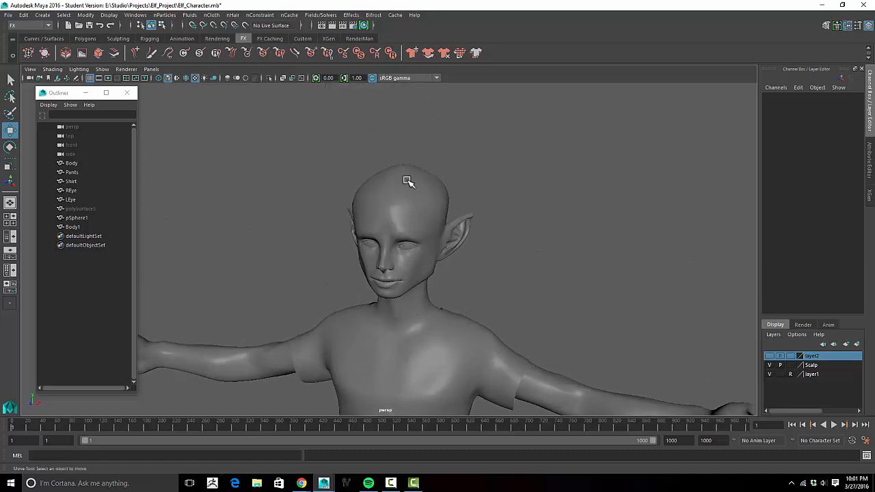
{"action": "left_click", "coordinate": [407, 179]}
{"action": "left_click_drag", "start_coordinate": [523, 235], "coordinate": [556, 231], "text": "alt"}
{"action": "middle_click_drag", "start_coordinate": [365, 115], "coordinate": [382, 112], "text": "alt"}
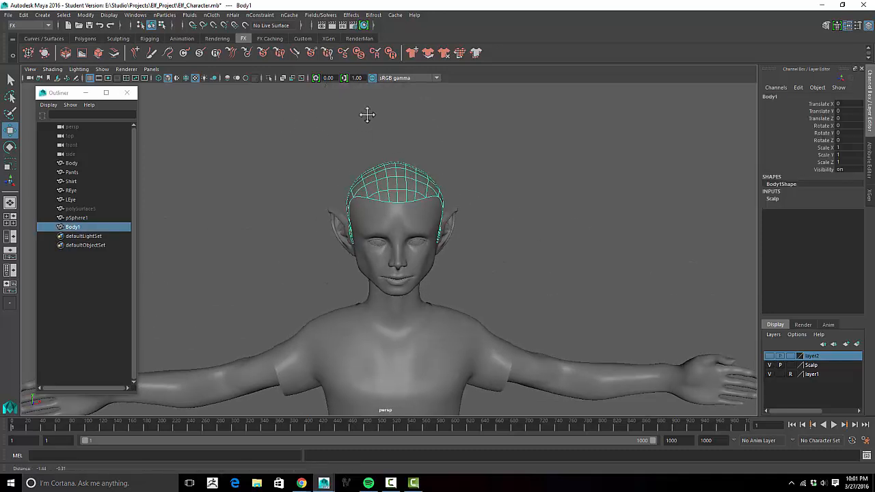
{"action": "left_click_drag", "start_coordinate": [228, 133], "coordinate": [225, 118], "text": "alt"}
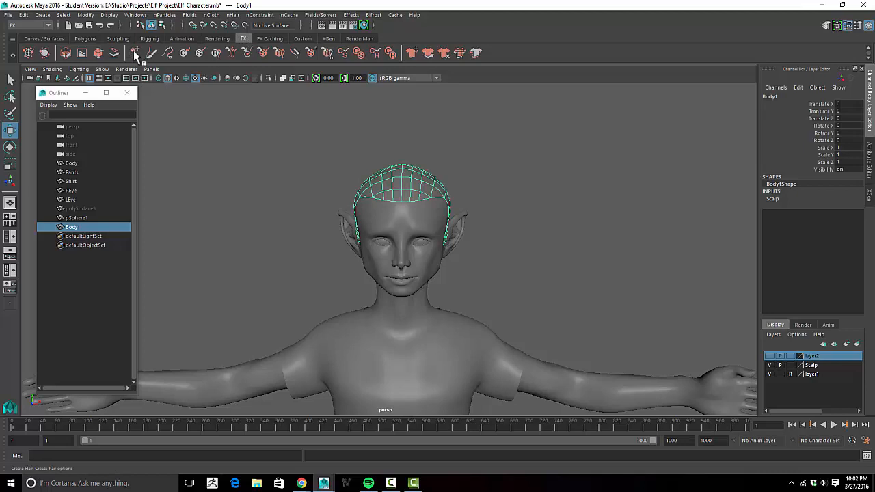
{"action": "double_click", "coordinate": [136, 54]}
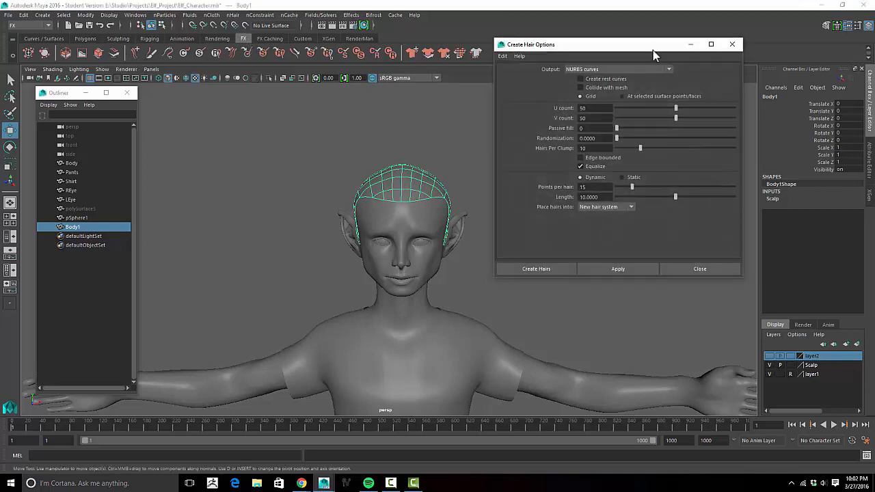
{"action": "left_click_drag", "start_coordinate": [642, 47], "coordinate": [682, 37]}
{"action": "left_click", "coordinate": [542, 45]}
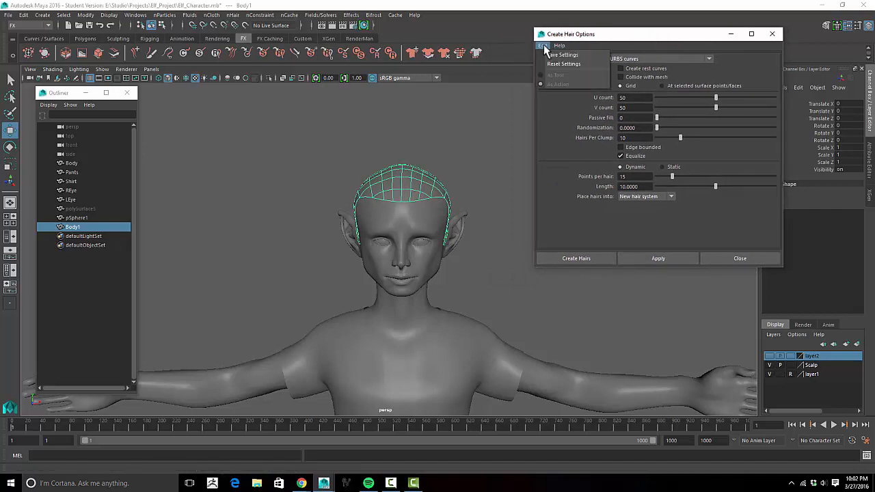
{"action": "left_click", "coordinate": [562, 64]}
{"action": "mouse_move", "coordinate": [613, 35]}
{"action": "left_mouse_down"}
{"action": "mouse_move", "coordinate": [578, 28]}
{"action": "mouse_move", "coordinate": [574, 42]}
{"action": "left_mouse_up"}
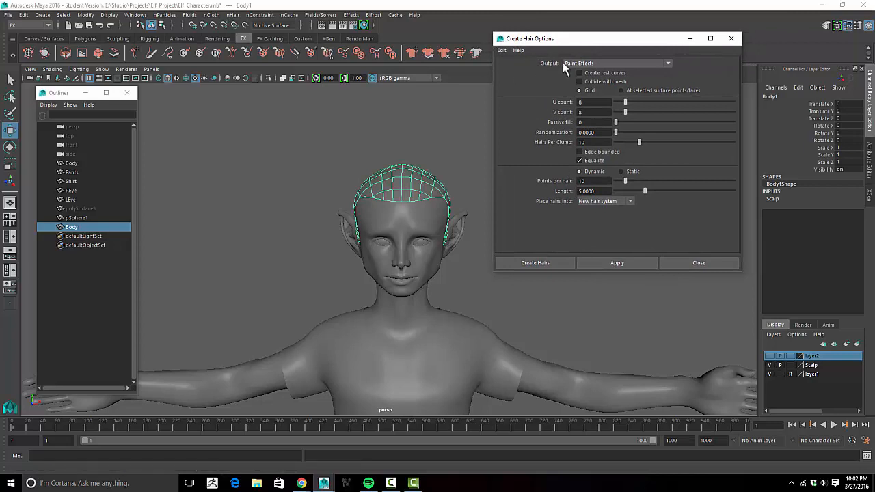
Step: Set the hair output to NURBS curves with a U count and V count of 40
{"action": "left_click", "coordinate": [612, 63]}
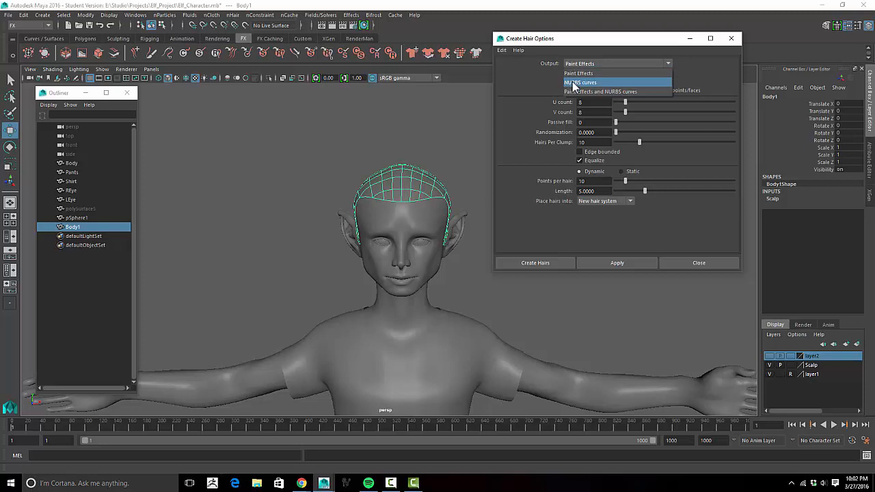
{"action": "left_click", "coordinate": [581, 83]}
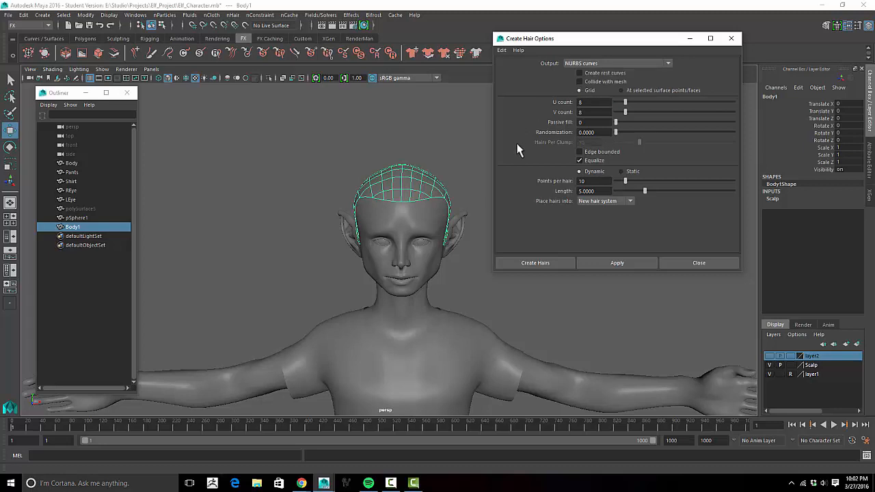
{"action": "double_click", "coordinate": [589, 103]}
{"action": "type", "text": "40"}
{"action": "key", "text": "Tab"}
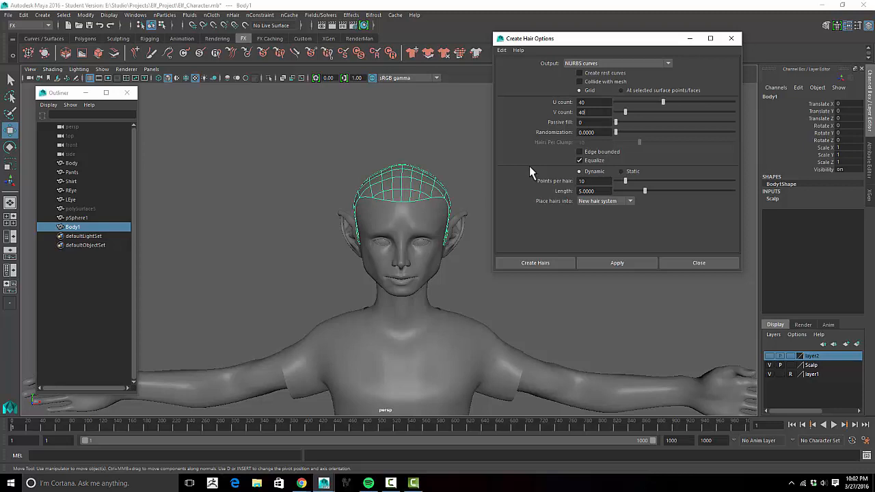
Step: Set the hair randomization to 0.5, the points per hair to 15 and the length to 15
{"action": "left_click_drag", "start_coordinate": [618, 133], "coordinate": [677, 132]}
{"action": "double_click", "coordinate": [597, 131]}
{"action": "type", "text": ".5"}
{"action": "left_click_drag", "start_coordinate": [600, 190], "coordinate": [537, 191]}
{"action": "type", "text": "15"}
{"action": "left_click_drag", "start_coordinate": [599, 181], "coordinate": [529, 186]}
Step: Create the hairs on the scalp and keep their output curves unhidden
{"action": "left_click", "coordinate": [531, 265]}
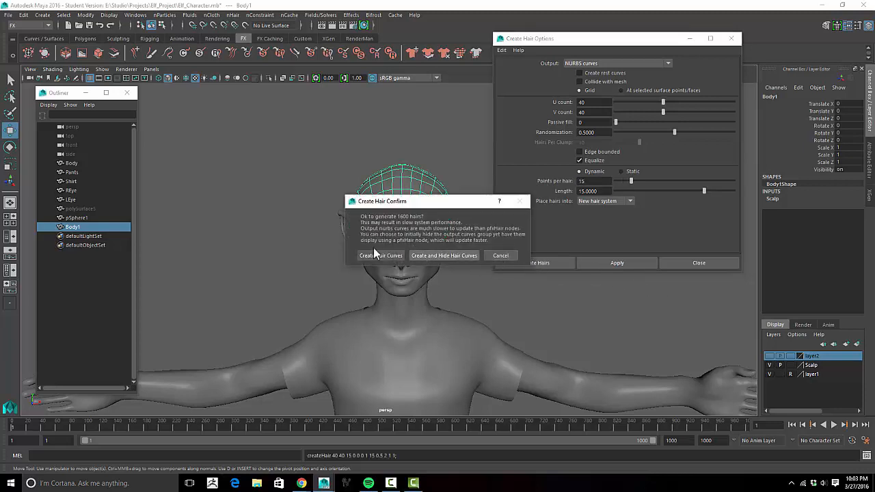
{"action": "left_click_drag", "start_coordinate": [433, 197], "coordinate": [425, 147]}
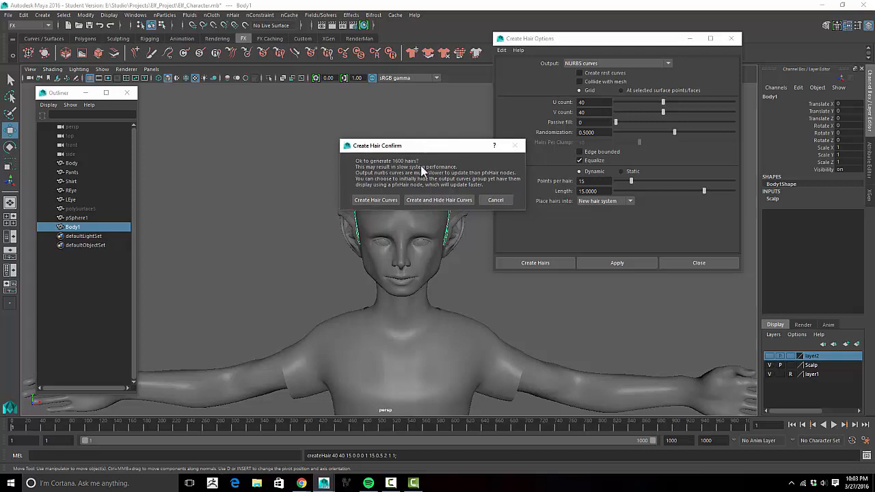
{"action": "left_click", "coordinate": [377, 200]}
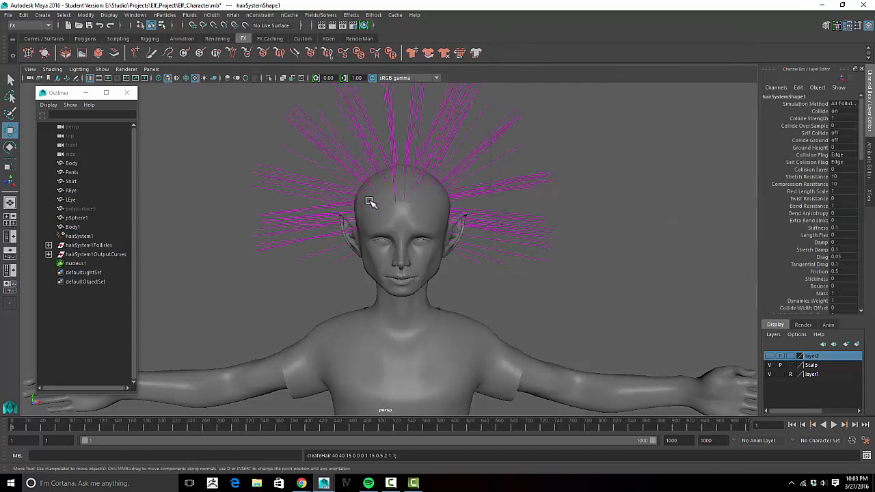
Step: Play the hair simulation, stop it at about frame 241 and examine how the curves fall around the head
{"action": "mouse_move", "coordinate": [474, 220]}
{"action": "left_mouse_down", "text": "alt"}
{"action": "mouse_move", "coordinate": [500, 226]}
{"action": "mouse_move", "coordinate": [469, 203]}
{"action": "mouse_move", "coordinate": [418, 221]}
{"action": "mouse_move", "coordinate": [406, 214]}
{"action": "mouse_move", "coordinate": [464, 216]}
{"action": "left_mouse_up", "text": "alt"}
{"action": "middle_click_drag", "start_coordinate": [478, 199], "coordinate": [465, 226], "text": "alt"}
{"action": "right_click_drag", "start_coordinate": [465, 226], "coordinate": [549, 214], "text": "alt"}
{"action": "left_click_drag", "start_coordinate": [548, 215], "coordinate": [562, 270], "text": "alt"}
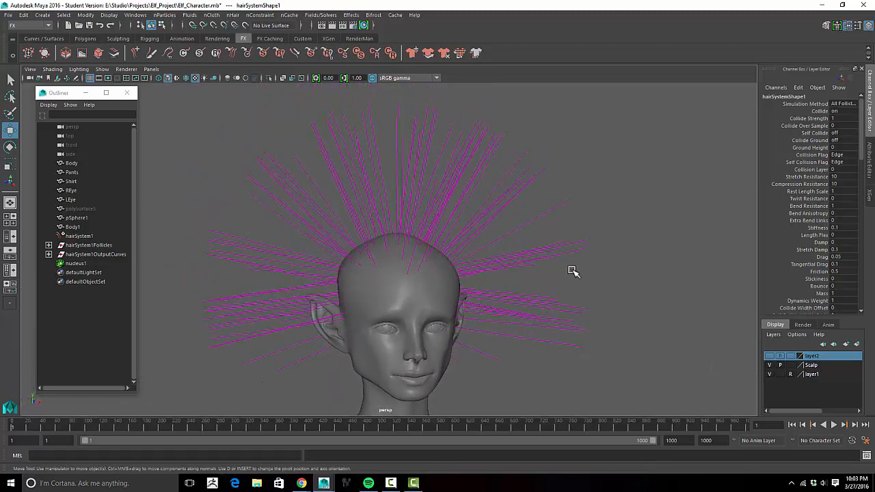
{"action": "scroll", "coordinate": [561, 270], "scroll_direction": "down", "scroll_amount": 1}
{"action": "left_click", "coordinate": [833, 425]}
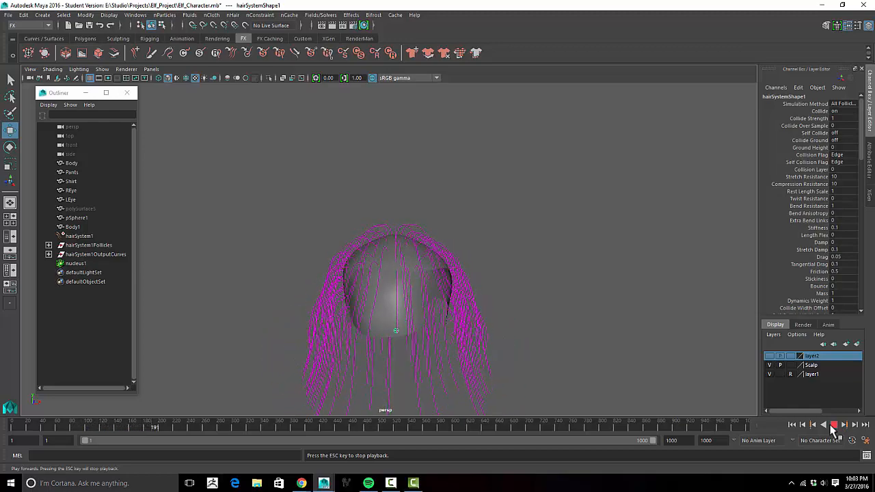
{"action": "left_click", "coordinate": [834, 425]}
{"action": "left_click_drag", "start_coordinate": [505, 287], "coordinate": [567, 257], "text": "alt"}
{"action": "middle_click_drag", "start_coordinate": [567, 258], "coordinate": [486, 256], "text": "alt"}
{"action": "right_click_drag", "start_coordinate": [561, 244], "coordinate": [473, 252], "text": "alt"}
{"action": "middle_click_drag", "start_coordinate": [488, 251], "coordinate": [504, 229], "text": "alt"}
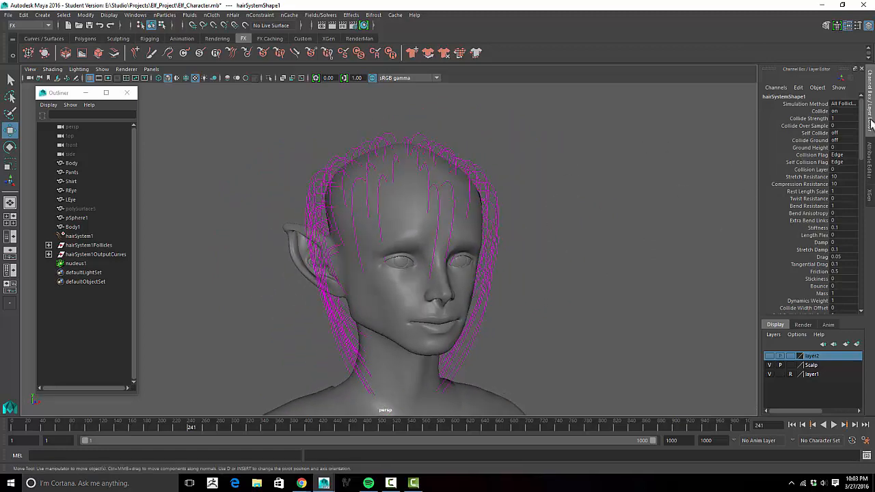
Step: Open the hair system's attributes and look through its shape, transform, and clump and hair shape settings
{"action": "left_click", "coordinate": [870, 148]}
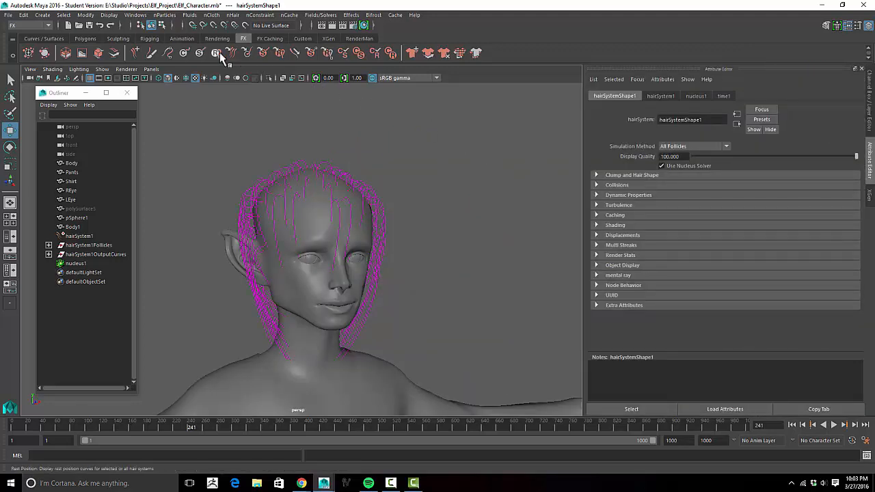
{"action": "left_click_drag", "start_coordinate": [441, 150], "coordinate": [445, 153], "text": "alt"}
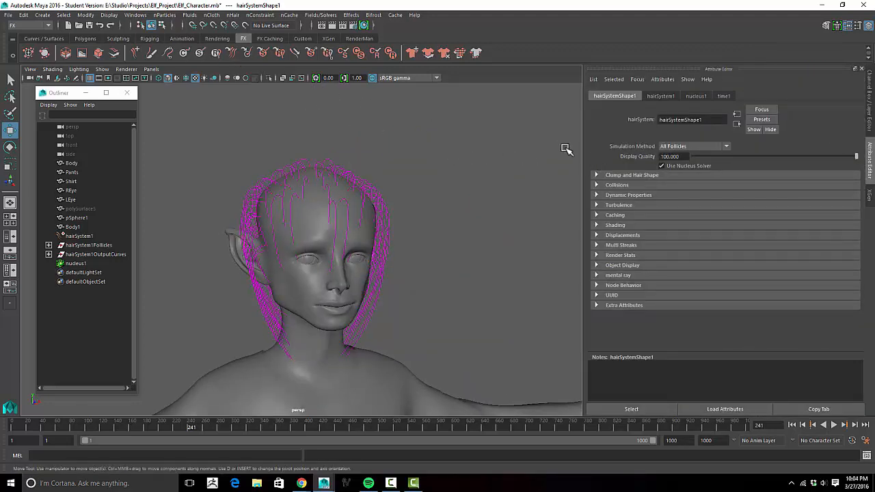
{"action": "left_click", "coordinate": [183, 39]}
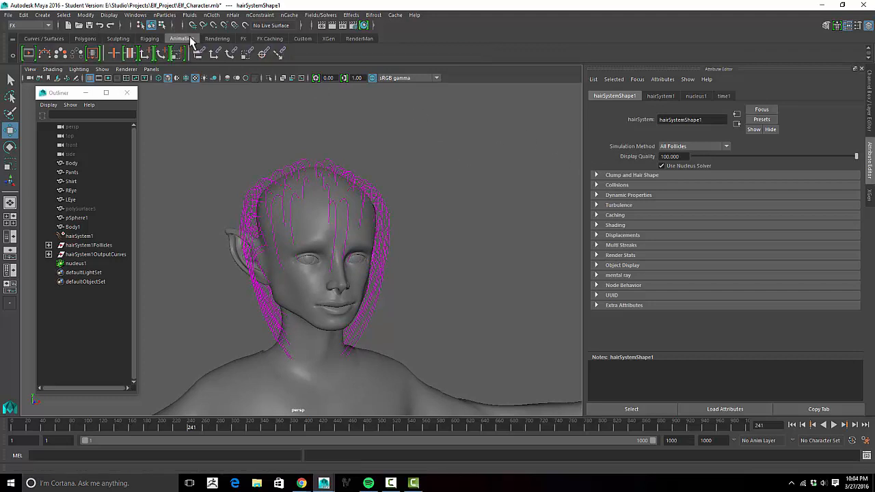
{"action": "left_click", "coordinate": [244, 39]}
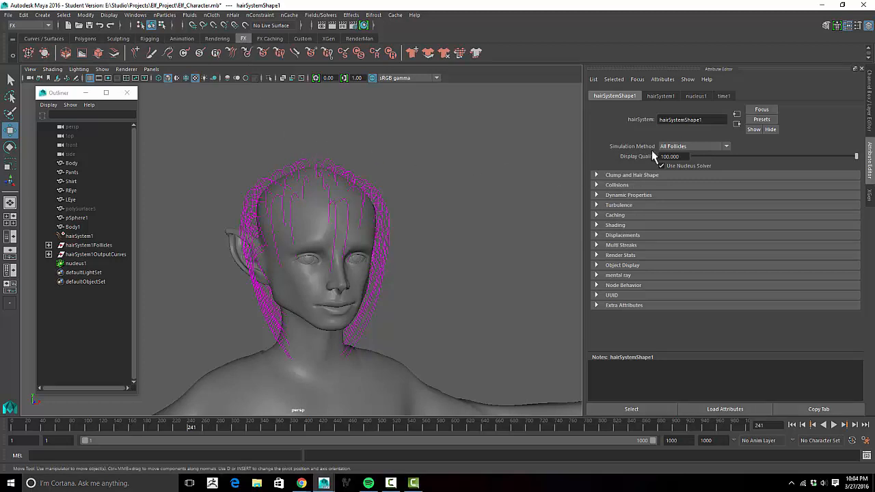
{"action": "left_click", "coordinate": [661, 96]}
{"action": "left_click", "coordinate": [625, 98]}
{"action": "left_click", "coordinate": [625, 176]}
{"action": "left_click", "coordinate": [624, 175]}
Step: Replay the hair simulation from the first frame and stop it at about frame 21
{"action": "left_click", "coordinate": [791, 425]}
{"action": "left_click", "coordinate": [833, 424]}
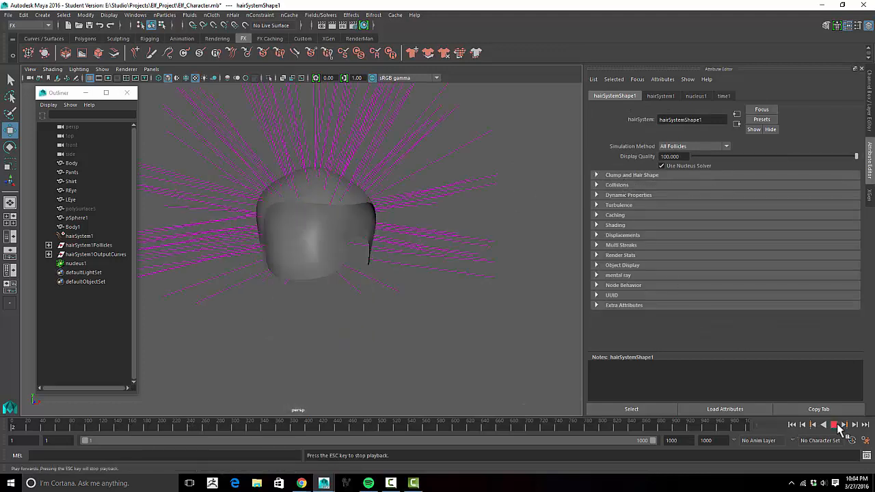
{"action": "left_click", "coordinate": [834, 425]}
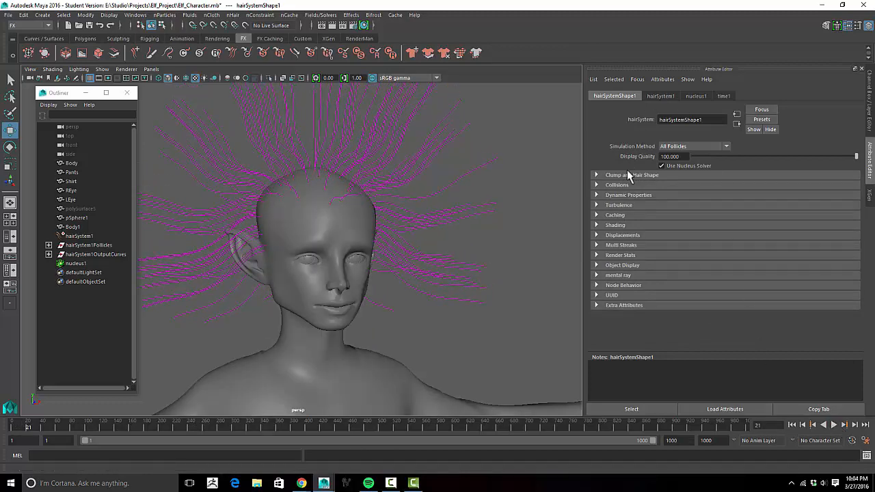
Step: Expand the hair system's Dynamic Properties and examine the resistance, stiffness scale, start curve attract, bend and forces settings
{"action": "left_click", "coordinate": [597, 195]}
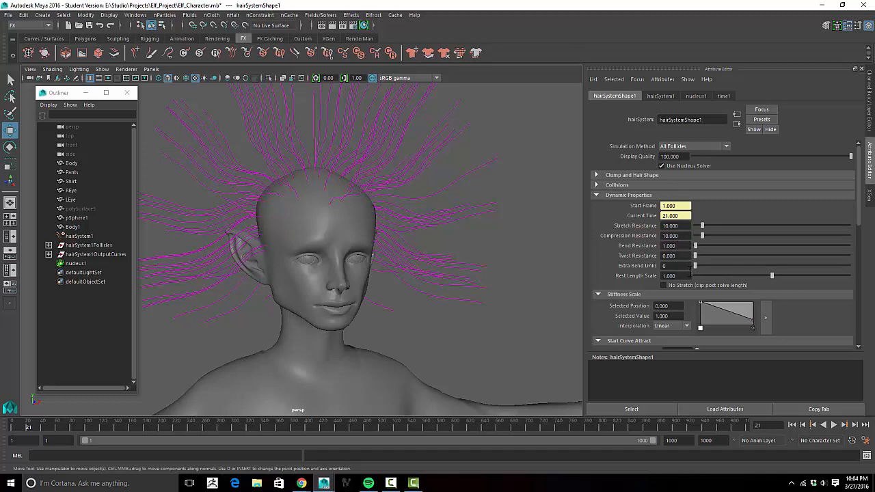
{"action": "scroll", "coordinate": [688, 268], "scroll_direction": "down", "scroll_amount": 3}
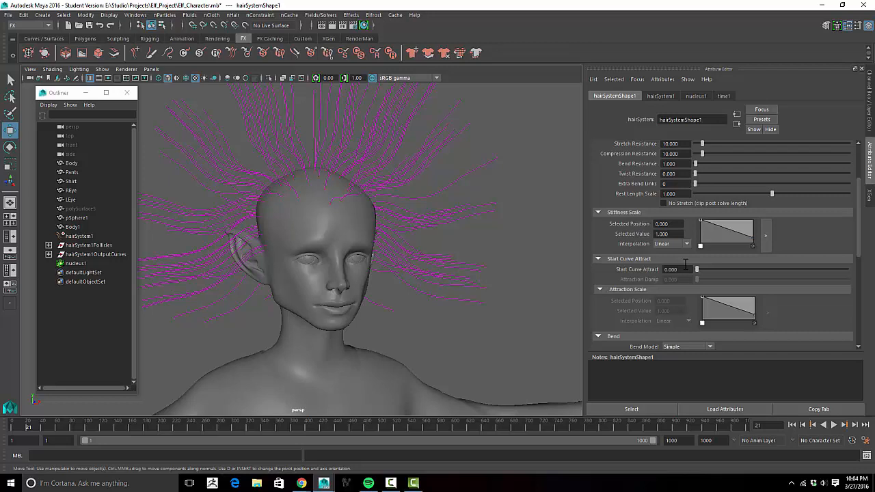
{"action": "scroll", "coordinate": [686, 265], "scroll_direction": "up", "scroll_amount": 1}
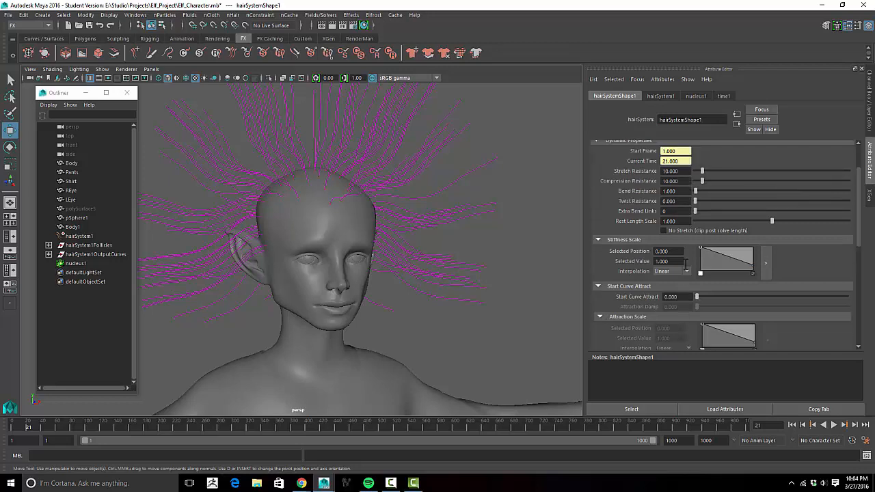
{"action": "scroll", "coordinate": [685, 264], "scroll_direction": "up", "scroll_amount": 2}
{"action": "scroll", "coordinate": [685, 264], "scroll_direction": "down", "scroll_amount": 10}
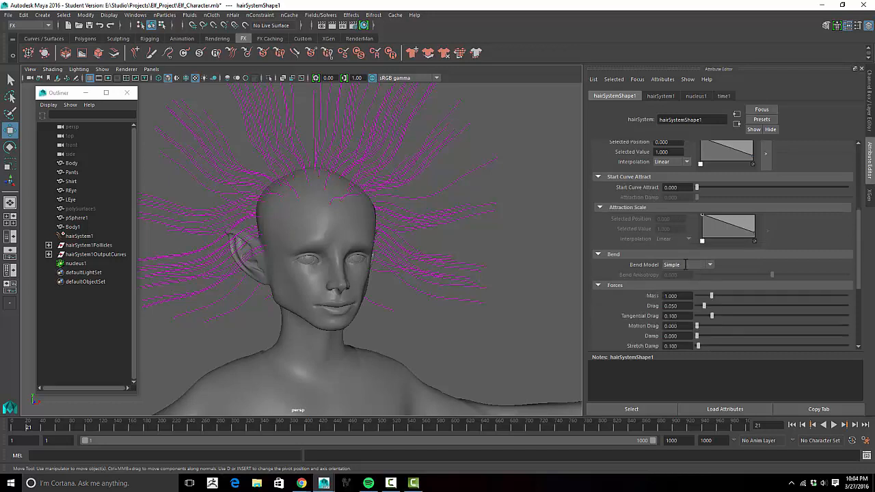
{"action": "scroll", "coordinate": [685, 265], "scroll_direction": "up", "scroll_amount": 2}
{"action": "scroll", "coordinate": [685, 265], "scroll_direction": "down", "scroll_amount": 2}
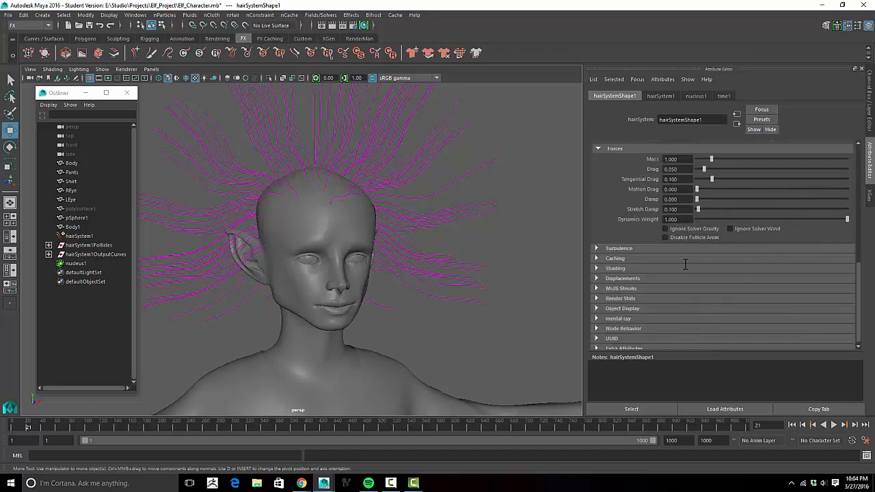
{"action": "scroll", "coordinate": [686, 265], "scroll_direction": "up", "scroll_amount": 6}
{"action": "scroll", "coordinate": [686, 264], "scroll_direction": "up", "scroll_amount": 3}
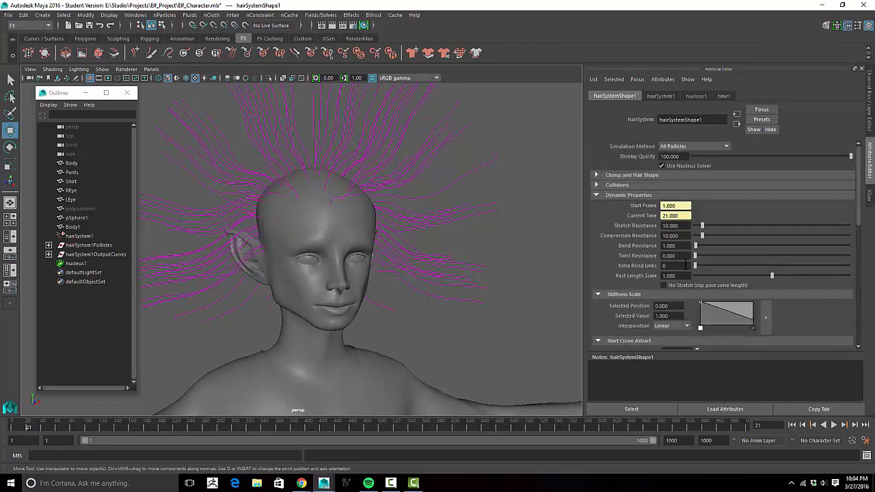
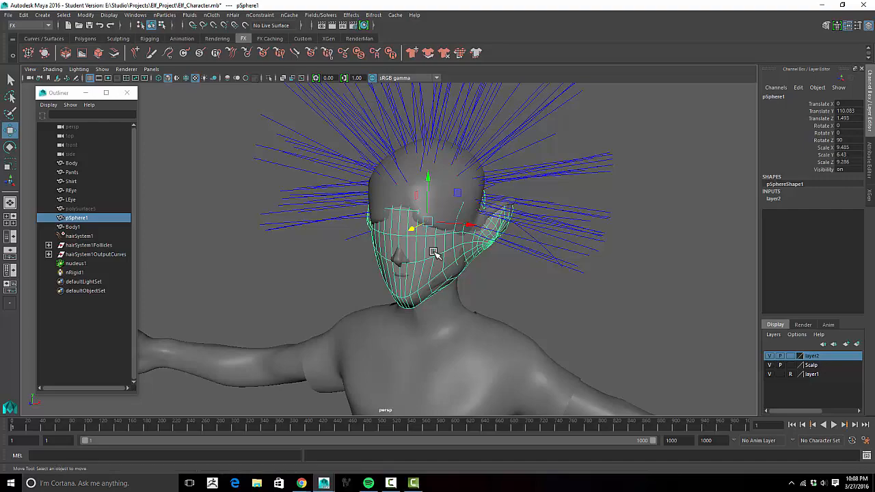
{"action": "left_click_drag", "start_coordinate": [519, 240], "coordinate": [487, 282], "text": "alt"}
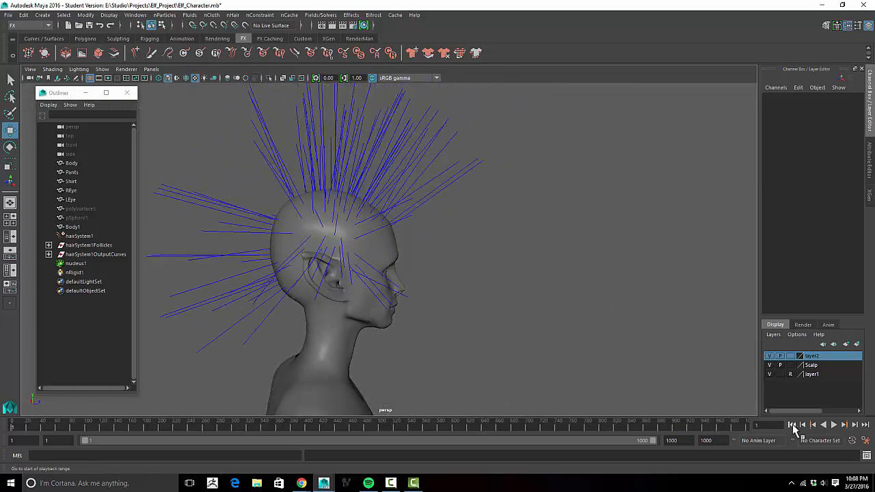
Step: Play the hair simulation, stop it at about frame 162 and inspect the curves hanging over the face
{"action": "left_click", "coordinate": [834, 425]}
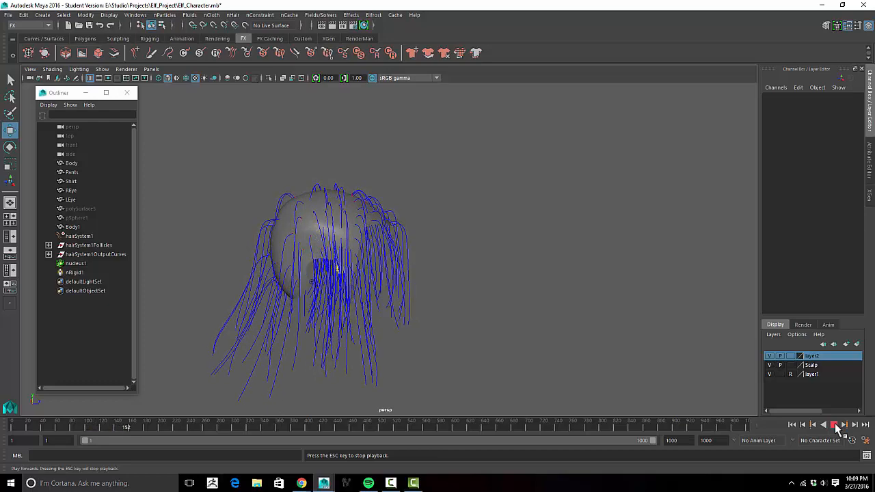
{"action": "left_click", "coordinate": [834, 425]}
{"action": "left_click_drag", "start_coordinate": [588, 262], "coordinate": [557, 185], "text": "alt"}
{"action": "left_click", "coordinate": [564, 157]}
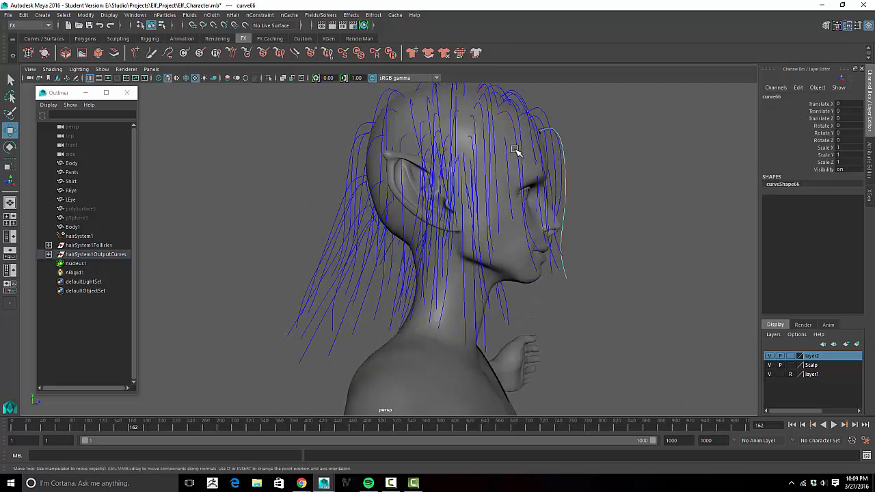
Step: Select all the hair curves around the head and switch to component selection to display their CVs
{"action": "left_click_drag", "start_coordinate": [553, 153], "coordinate": [542, 205], "text": "alt"}
{"action": "left_click_drag", "start_coordinate": [337, 104], "coordinate": [679, 387]}
{"action": "left_click", "coordinate": [483, 128], "text": "ctrl"}
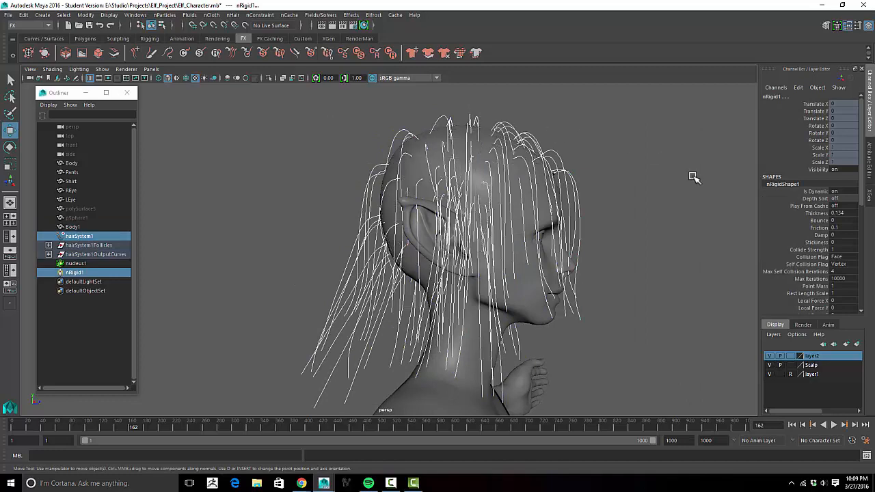
{"action": "left_click_drag", "start_coordinate": [693, 178], "coordinate": [582, 189], "text": "alt"}
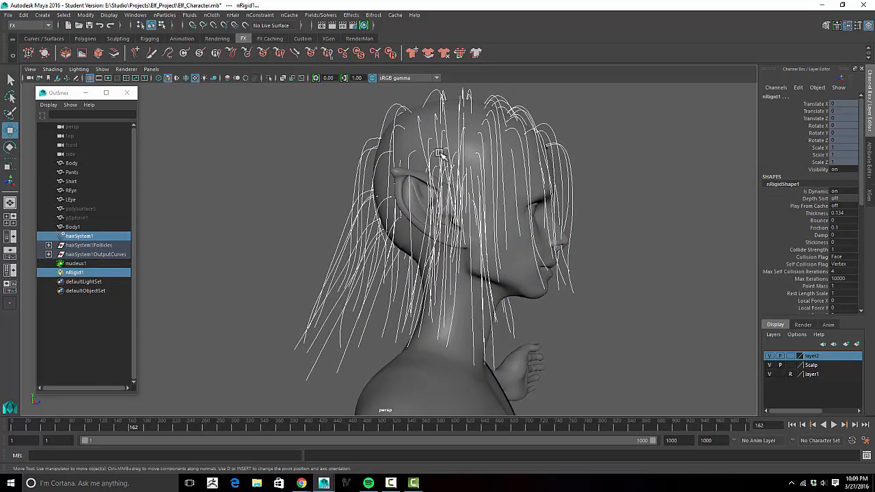
{"action": "key", "text": "F8"}
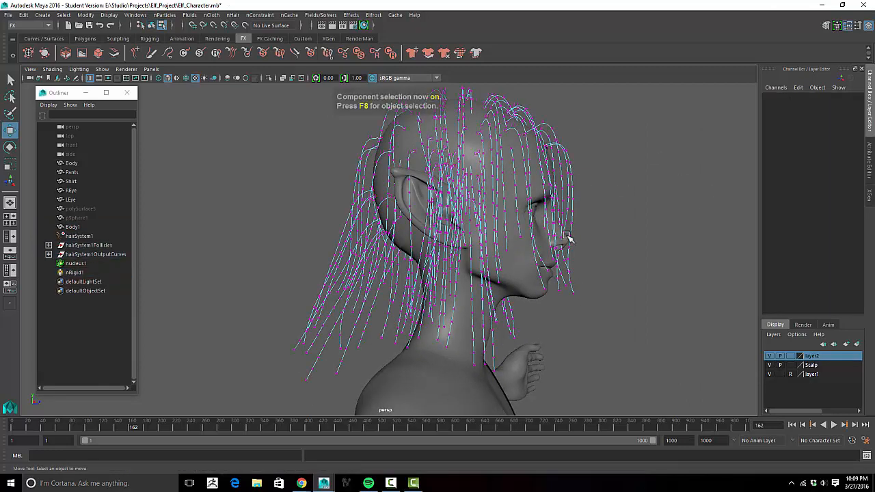
Step: In the side view, select the CVs of the front curves hanging over the face and delete them to shorten the fringe
{"action": "key", "text": "space"}
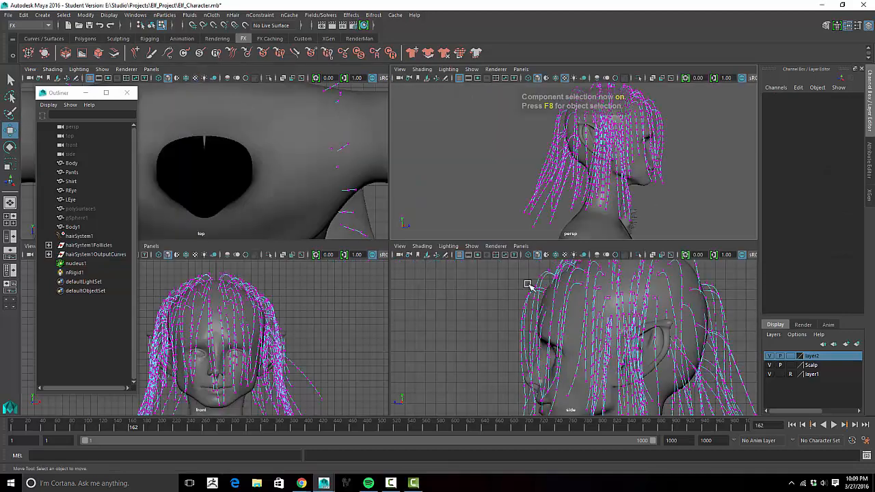
{"action": "key", "text": "space"}
{"action": "middle_click_drag", "start_coordinate": [498, 290], "coordinate": [550, 180], "text": "alt"}
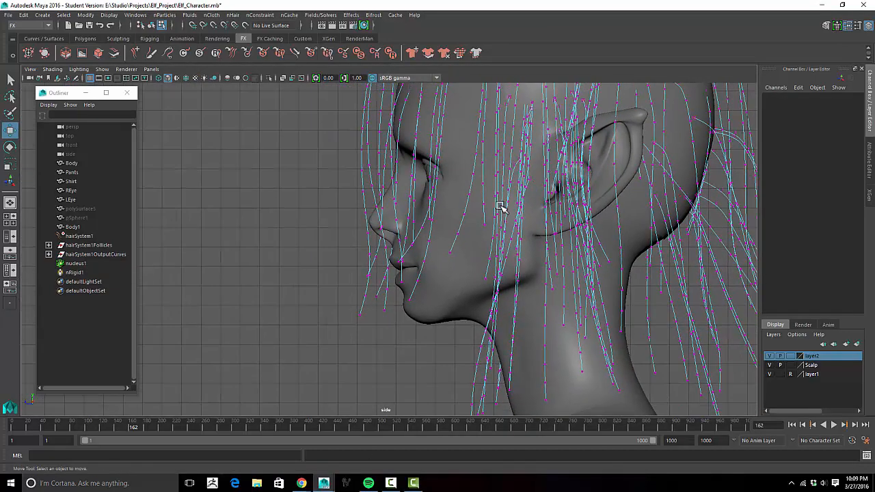
{"action": "right_click_drag", "start_coordinate": [499, 205], "coordinate": [444, 231], "text": "alt"}
{"action": "middle_click_drag", "start_coordinate": [386, 253], "coordinate": [375, 336], "text": "alt"}
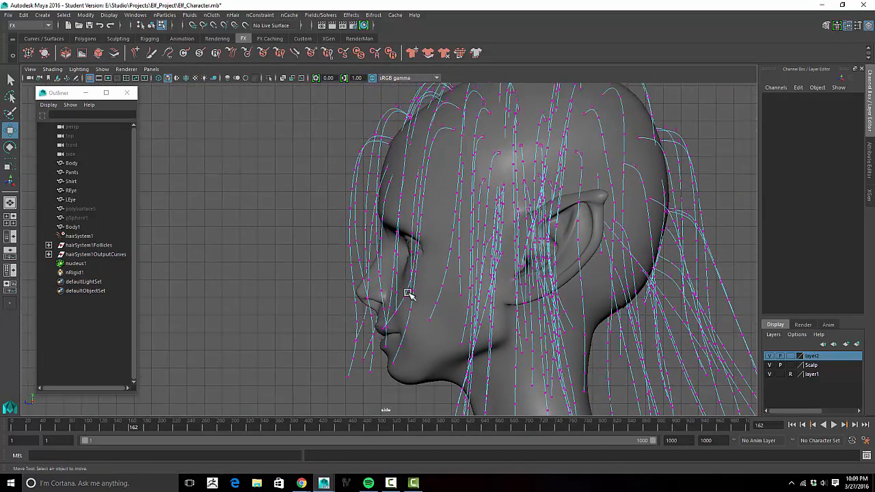
{"action": "right_click_drag", "start_coordinate": [408, 294], "coordinate": [320, 313], "text": "alt"}
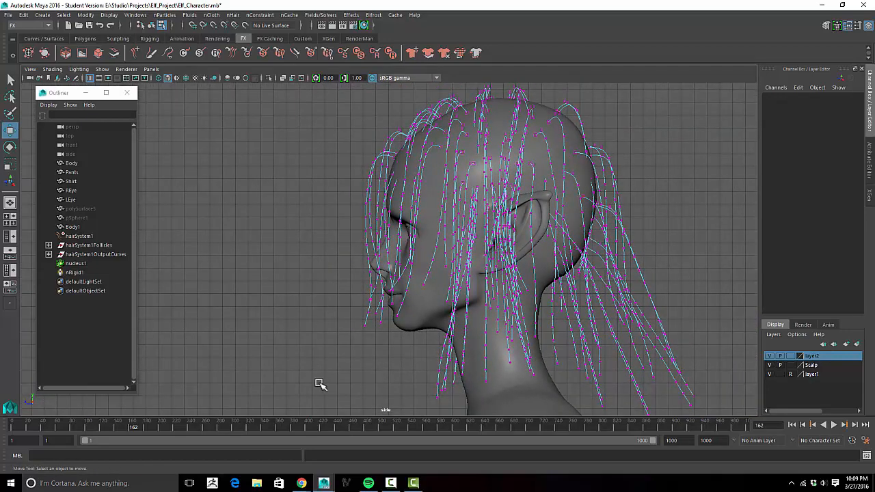
{"action": "left_click_drag", "start_coordinate": [320, 382], "coordinate": [426, 190]}
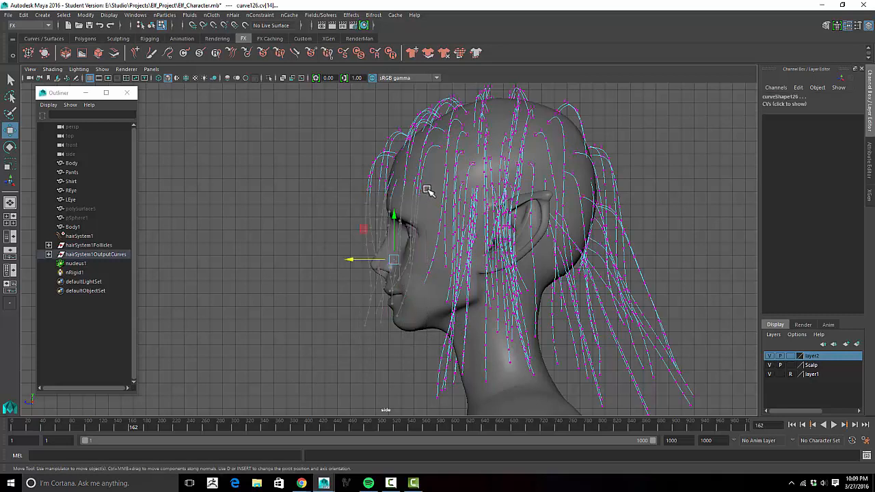
{"action": "left_click", "coordinate": [424, 190]}
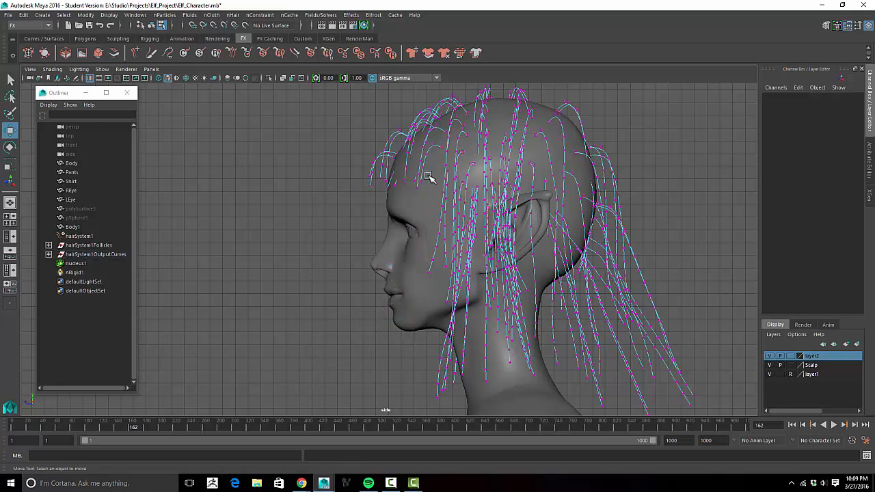
Step: Return to the perspective view, rewind the timeline to frame 1 and examine the trimmed curves
{"action": "left_click_drag", "start_coordinate": [333, 214], "coordinate": [381, 162], "text": "alt"}
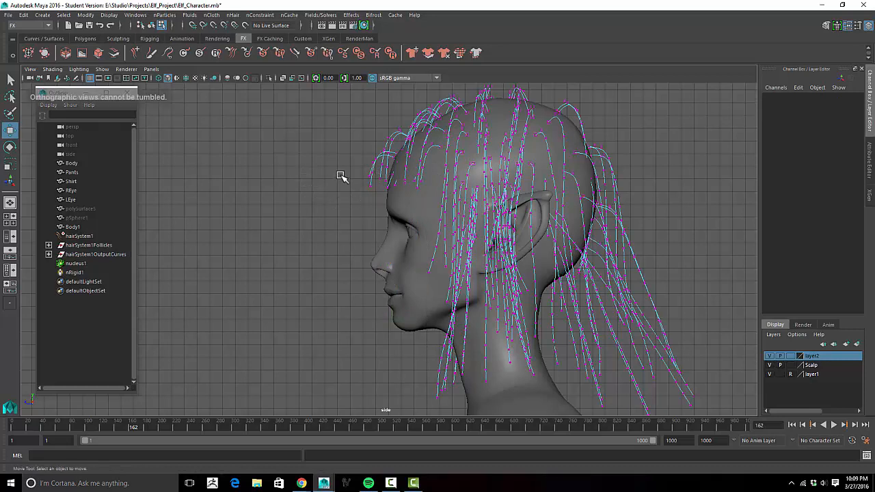
{"action": "key", "text": "space"}
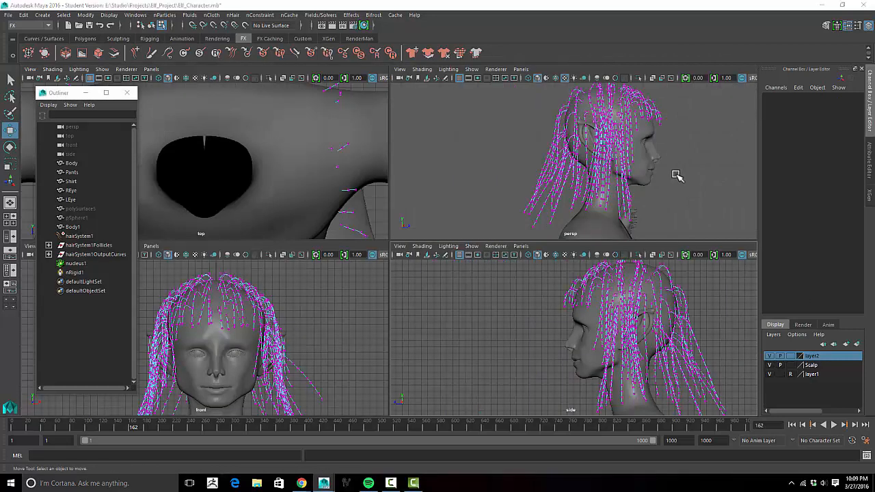
{"action": "key", "text": "space"}
{"action": "mouse_move", "coordinate": [559, 196]}
{"action": "left_mouse_down", "text": "alt"}
{"action": "mouse_move", "coordinate": [598, 203]}
{"action": "mouse_move", "coordinate": [625, 244]}
{"action": "mouse_move", "coordinate": [553, 189]}
{"action": "mouse_move", "coordinate": [550, 207]}
{"action": "mouse_move", "coordinate": [567, 192]}
{"action": "left_mouse_up", "text": "alt"}
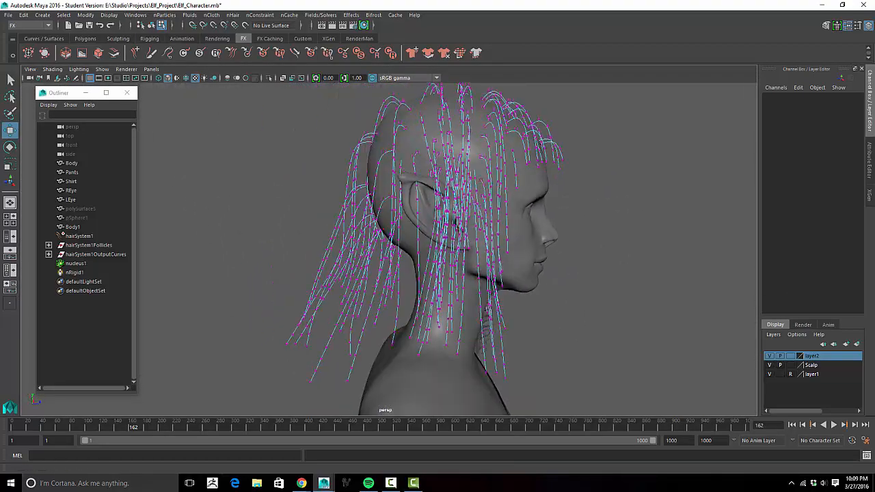
{"action": "left_click", "coordinate": [791, 425]}
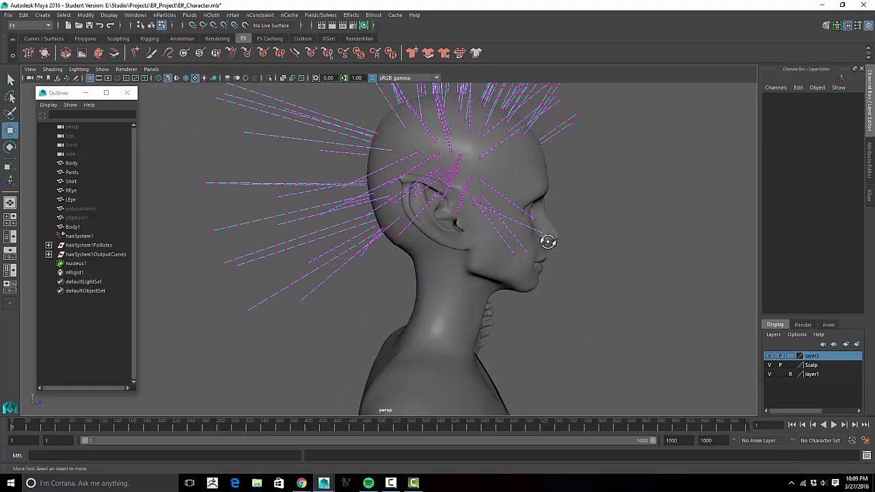
{"action": "mouse_move", "coordinate": [548, 241]}
{"action": "left_mouse_down", "text": "alt"}
{"action": "mouse_move", "coordinate": [574, 229]}
{"action": "mouse_move", "coordinate": [547, 236]}
{"action": "left_mouse_up", "text": "alt"}
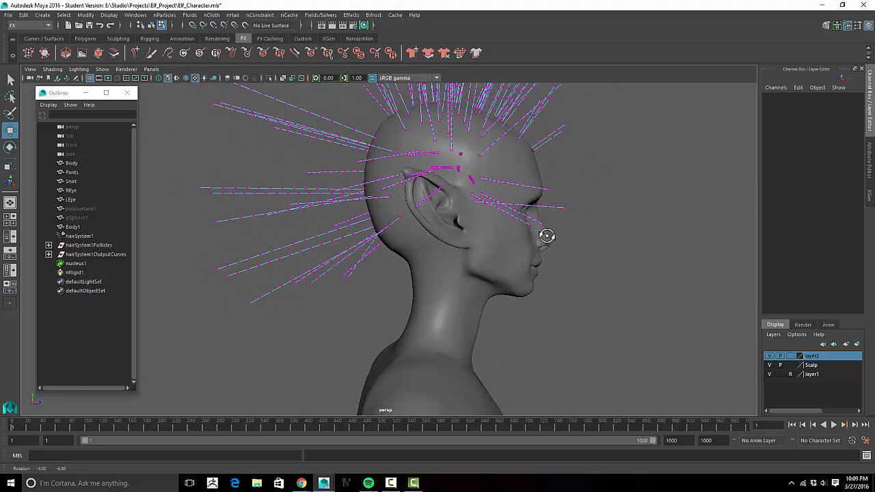
{"action": "right_click_drag", "start_coordinate": [547, 236], "coordinate": [452, 160], "text": "alt"}
Step: Switch the hair curves back to object selection mode
{"action": "left_click", "coordinate": [87, 245]}
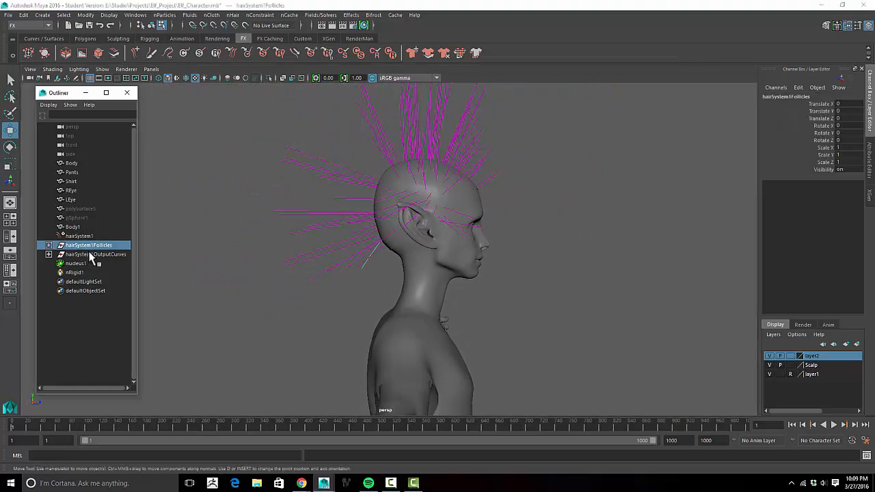
{"action": "right_click", "coordinate": [456, 161]}
{"action": "left_click", "coordinate": [589, 187]}
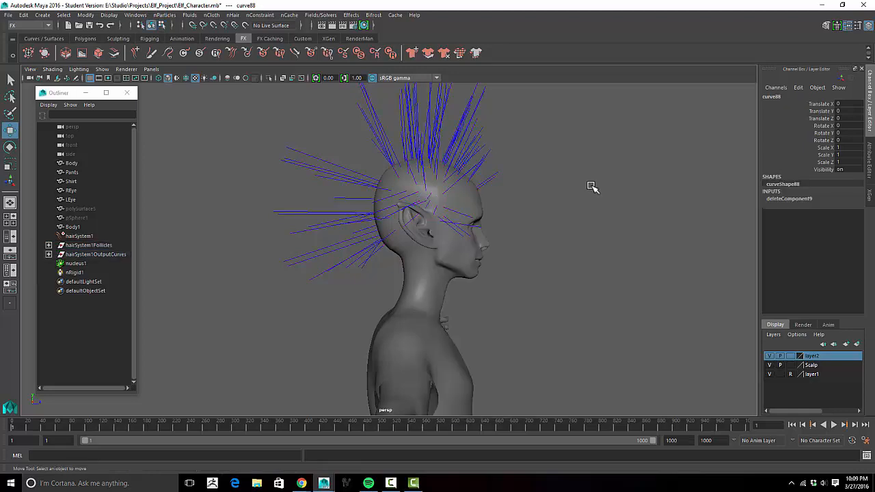
Step: Select the hair curves on the back and crown of the head and remove the Body1 scalp mesh from the selection
{"action": "left_click_drag", "start_coordinate": [590, 187], "coordinate": [542, 240], "text": "alt"}
{"action": "left_click_drag", "start_coordinate": [396, 244], "coordinate": [440, 221], "text": "alt"}
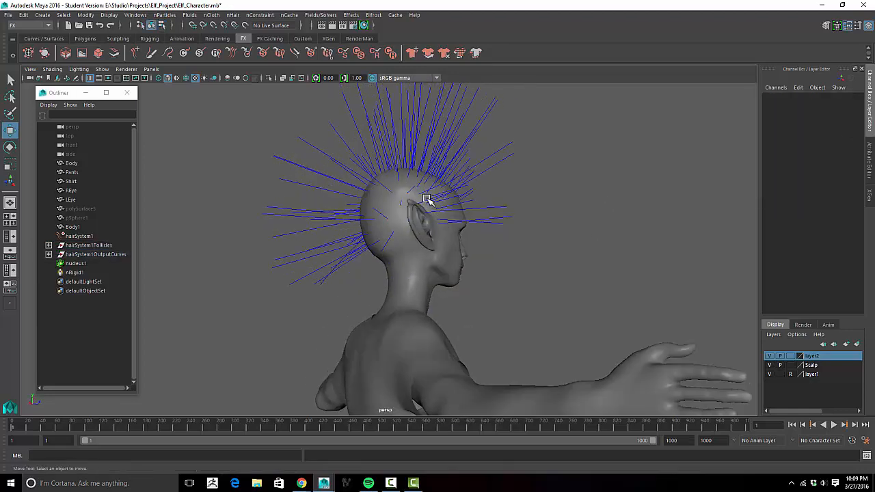
{"action": "left_click_drag", "start_coordinate": [393, 186], "coordinate": [369, 188], "text": "alt"}
{"action": "right_click_drag", "start_coordinate": [400, 186], "coordinate": [321, 184], "text": "alt"}
{"action": "left_click_drag", "start_coordinate": [302, 113], "coordinate": [417, 284]}
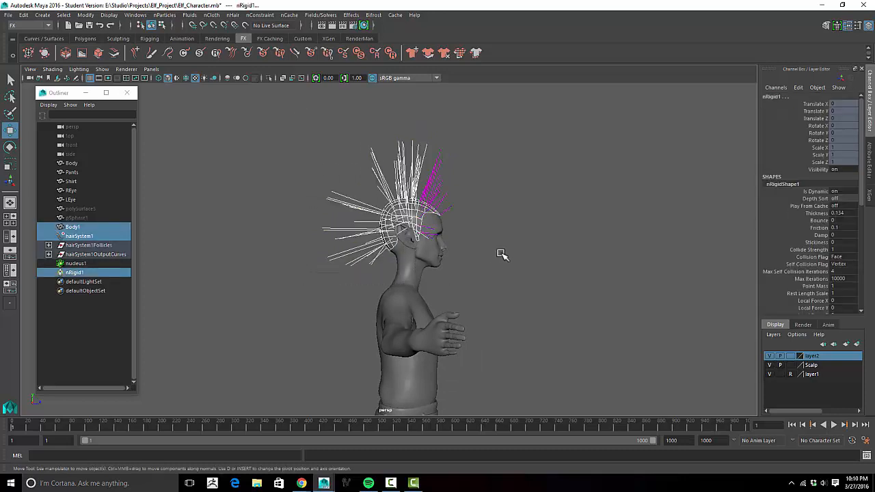
{"action": "left_click_drag", "start_coordinate": [501, 254], "coordinate": [450, 236], "text": "alt"}
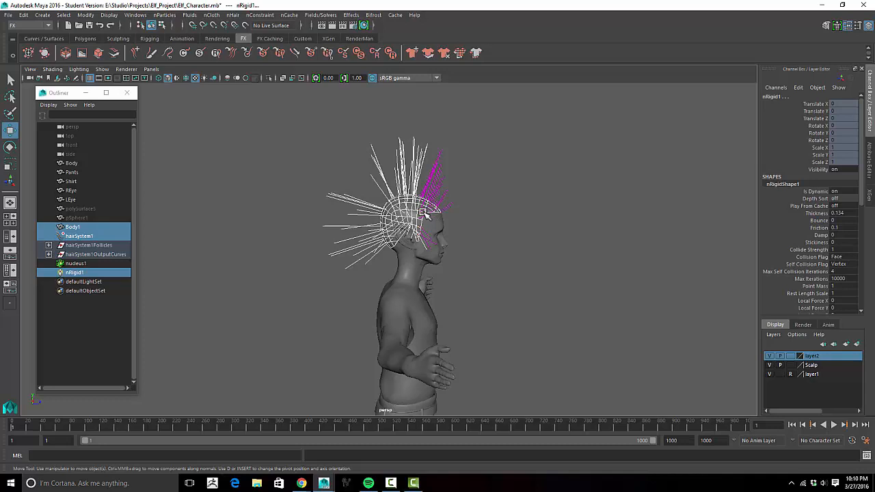
{"action": "left_click", "coordinate": [425, 214], "text": "shift"}
{"action": "left_click", "coordinate": [424, 210], "text": "shift"}
{"action": "left_click", "coordinate": [421, 212], "text": "shift"}
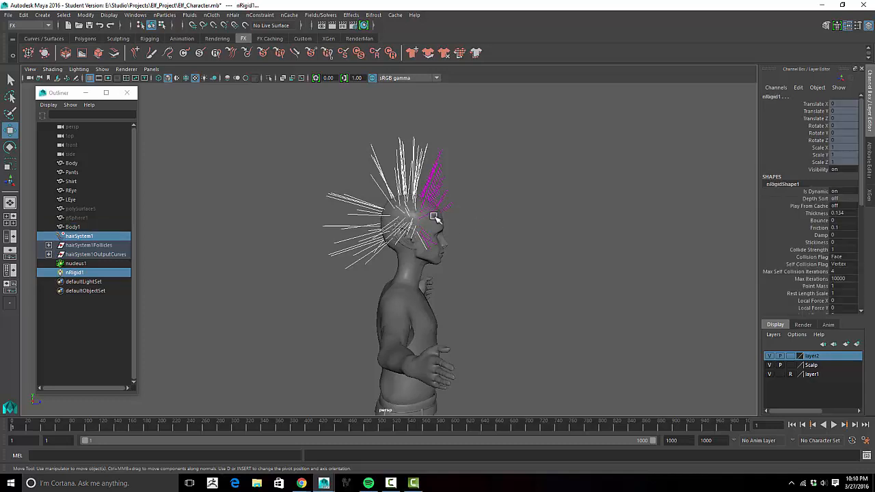
Step: Try to select the start curves' end CVs with the hair system still in the selection
{"action": "mouse_move", "coordinate": [545, 231]}
{"action": "left_mouse_down", "text": "alt"}
{"action": "mouse_move", "coordinate": [562, 215]}
{"action": "mouse_move", "coordinate": [537, 219]}
{"action": "left_mouse_up", "text": "alt"}
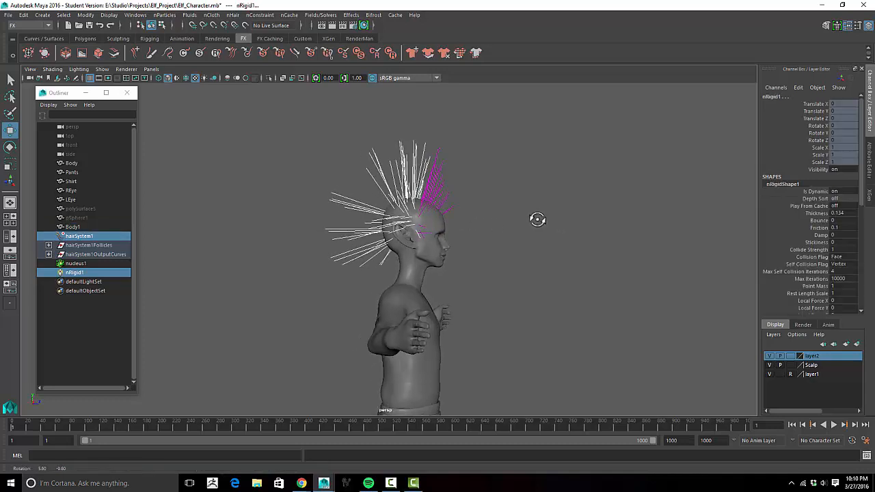
{"action": "left_click", "coordinate": [311, 55]}
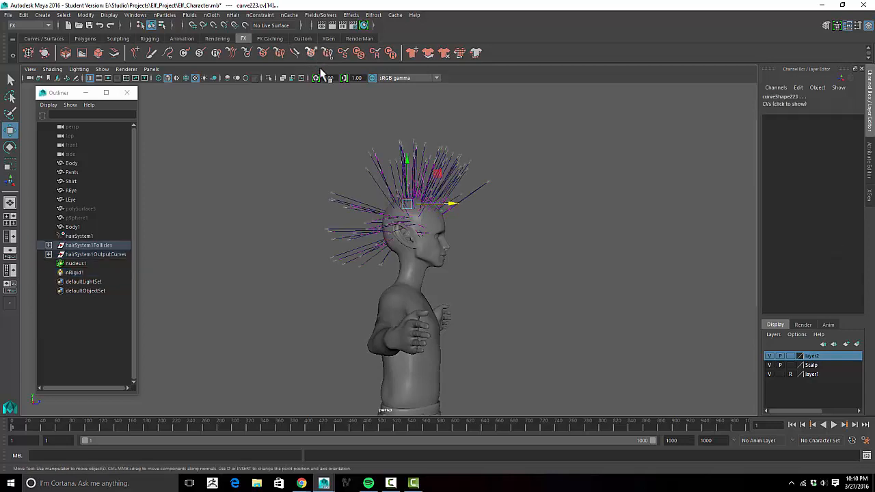
{"action": "mouse_move", "coordinate": [311, 103]}
{"action": "left_mouse_down", "text": "alt"}
{"action": "mouse_move", "coordinate": [312, 135]}
{"action": "mouse_move", "coordinate": [319, 117]}
{"action": "left_mouse_up", "text": "alt"}
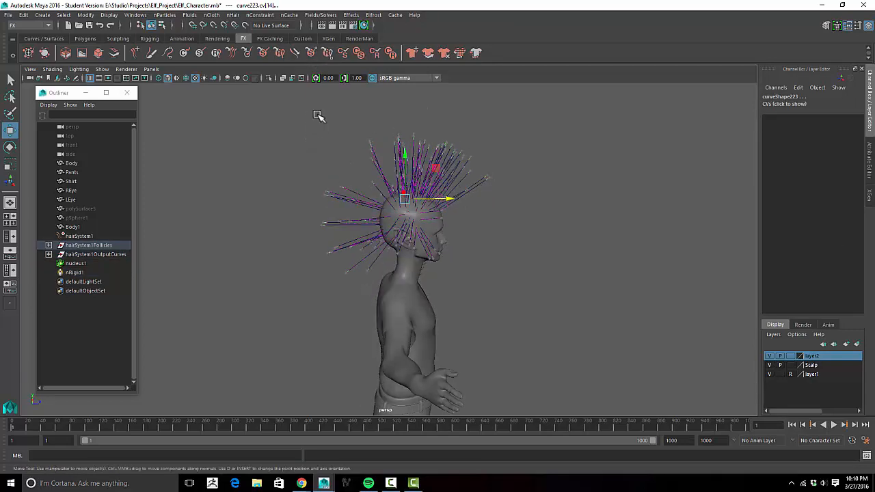
{"action": "key", "text": "ctrl+z"}
{"action": "left_click_drag", "start_coordinate": [566, 215], "coordinate": [558, 207], "text": "alt"}
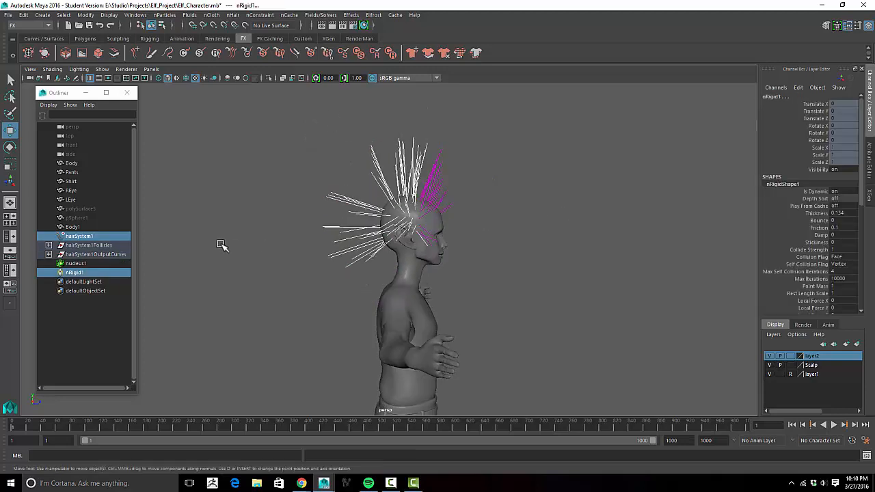
Step: Remove nRigid1 and hairSystem1 from the selection so that only the back and crown curves are included
{"action": "left_click", "coordinate": [92, 275], "text": "ctrl"}
{"action": "left_click", "coordinate": [91, 238], "text": "ctrl"}
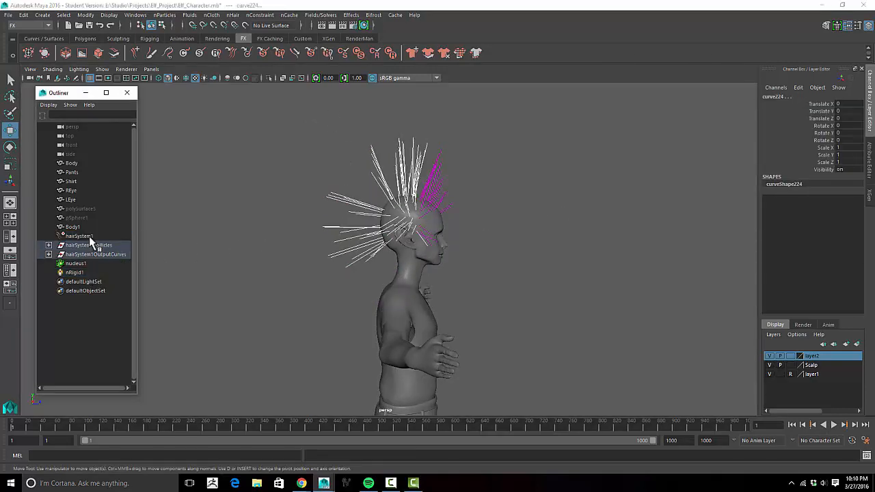
{"action": "left_click", "coordinate": [91, 246], "text": "ctrl"}
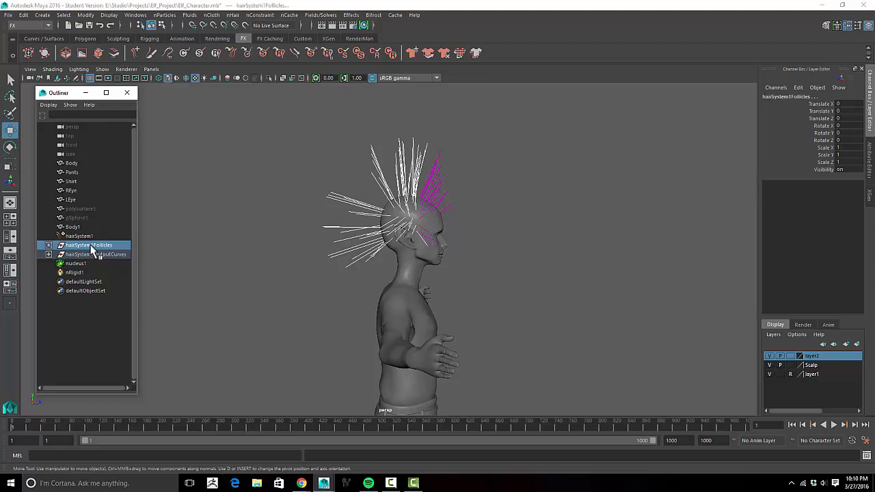
{"action": "key", "text": "ctrl+z"}
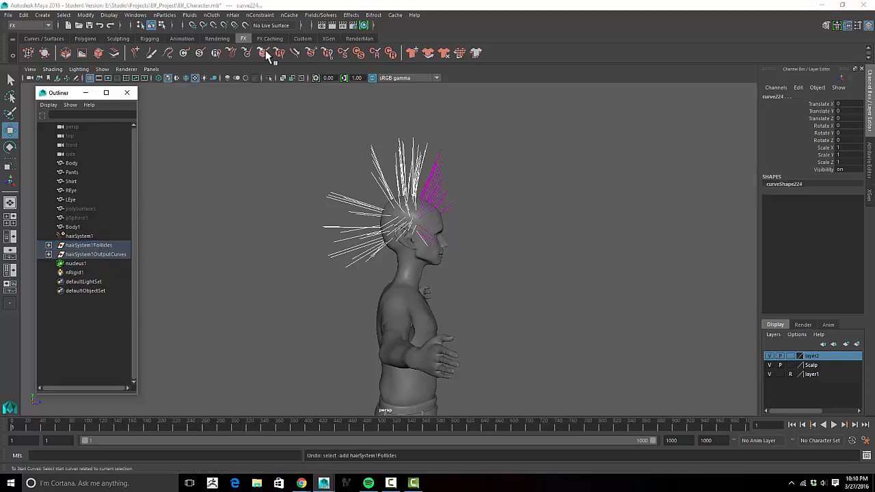
Step: Convert the selection to the end CVs of the back and crown hairs' start curves
{"action": "left_click", "coordinate": [310, 54]}
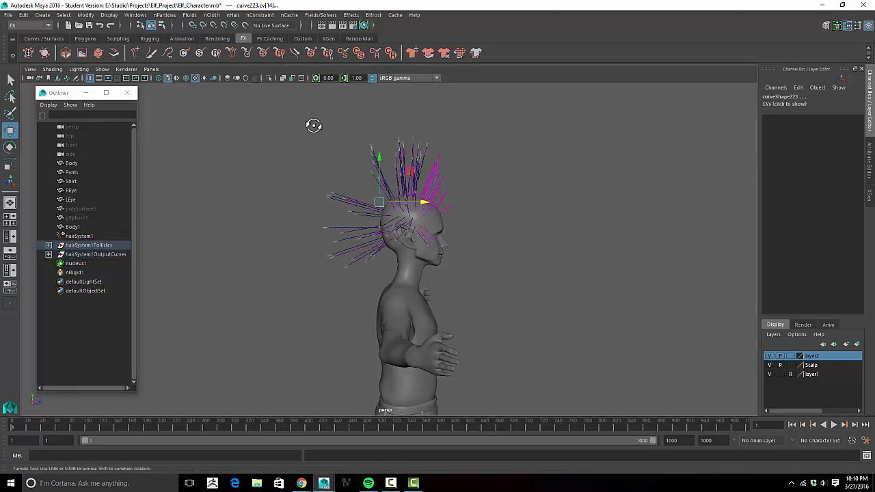
{"action": "left_click_drag", "start_coordinate": [312, 125], "coordinate": [344, 160], "text": "alt"}
{"action": "left_click_drag", "start_coordinate": [414, 152], "coordinate": [408, 175], "text": "alt"}
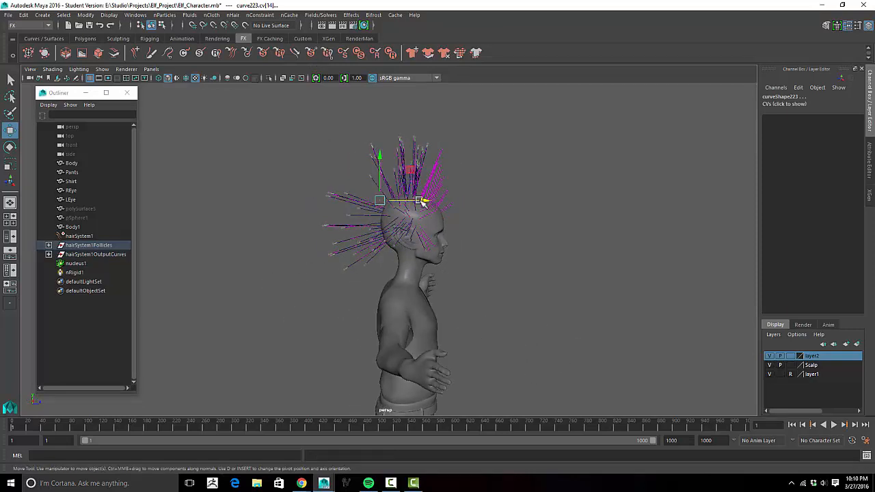
Step: Lock the curves' length, move the selected end CVs backward to sweep the hair behind the head, and unlock and deselect the curves
{"action": "key", "text": "l"}
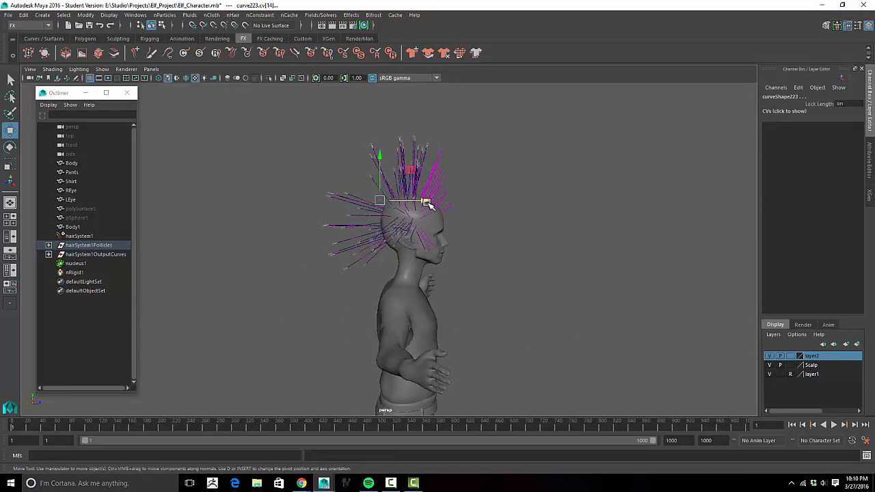
{"action": "left_click_drag", "start_coordinate": [425, 203], "coordinate": [422, 202]}
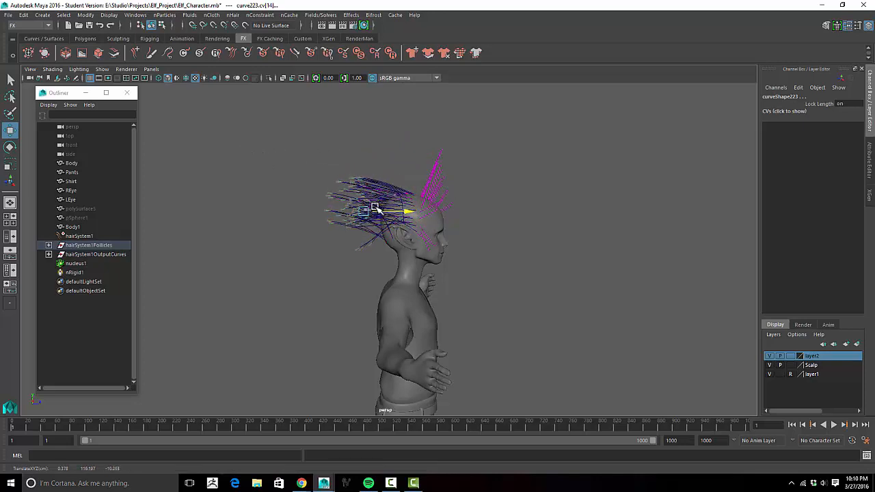
{"action": "left_click_drag", "start_coordinate": [605, 276], "coordinate": [543, 254], "text": "alt"}
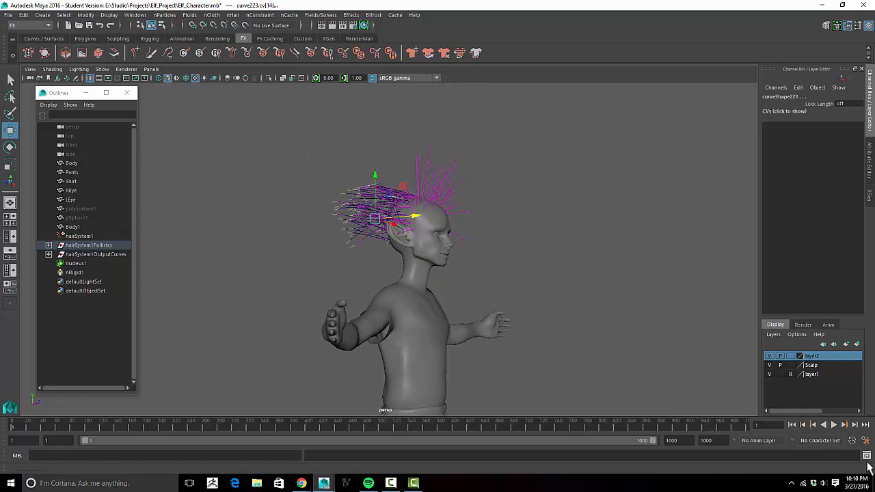
{"action": "left_click", "coordinate": [542, 288]}
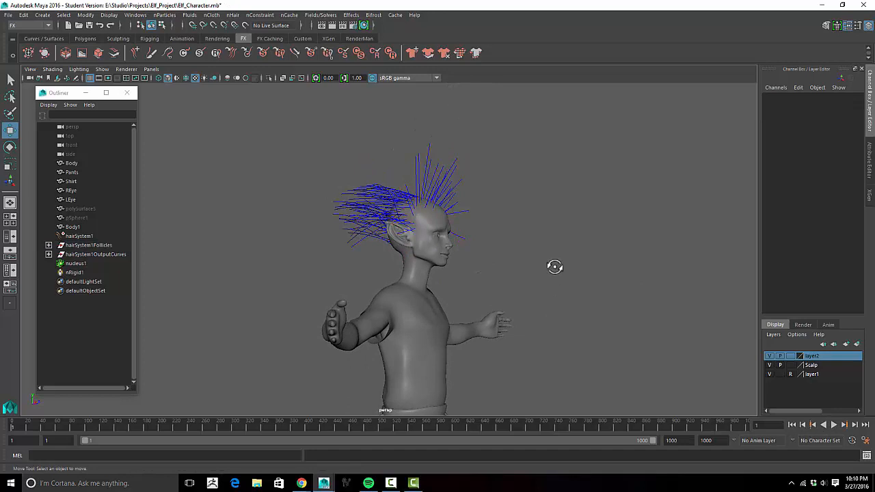
Step: Play the hair simulation and inspect the swept-back hair from the side and front before stopping playback
{"action": "left_click_drag", "start_coordinate": [554, 267], "coordinate": [562, 298], "text": "alt"}
{"action": "left_click", "coordinate": [833, 425]}
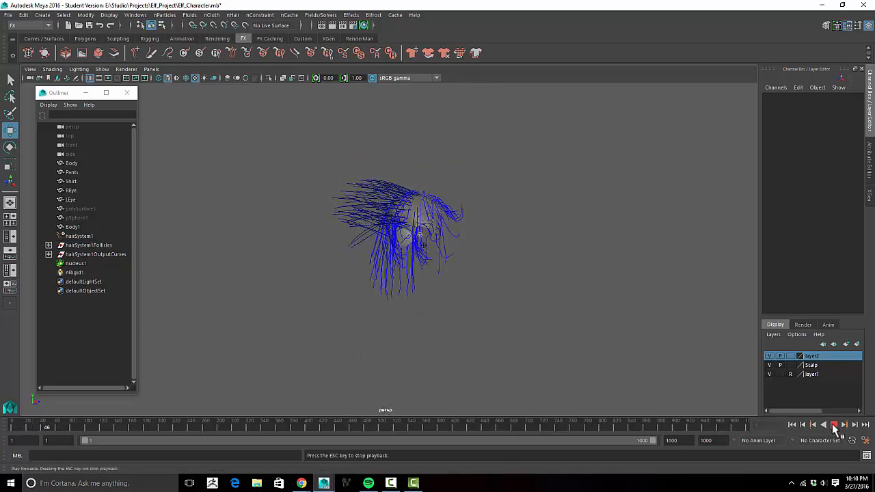
{"action": "left_click_drag", "start_coordinate": [617, 344], "coordinate": [538, 336], "text": "alt"}
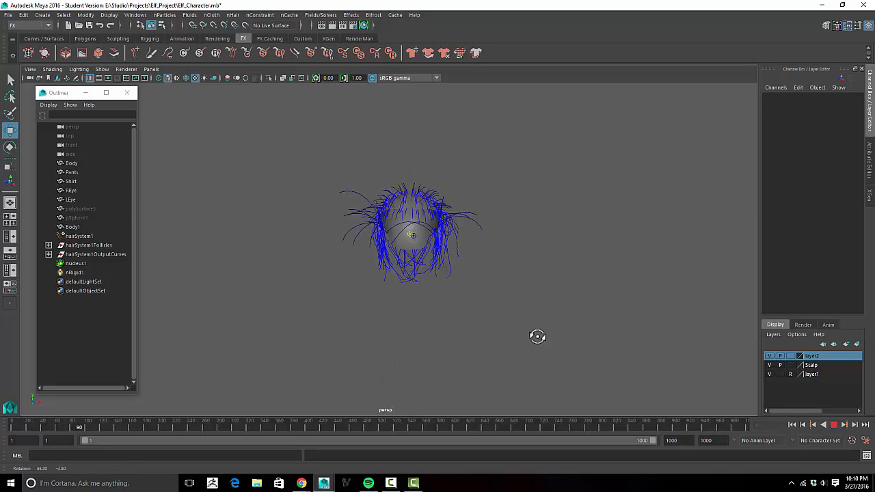
{"action": "left_click", "coordinate": [832, 423]}
Step: Select the simulated output curve that loops across the elf's right ear
{"action": "left_click_drag", "start_coordinate": [519, 322], "coordinate": [652, 322], "text": "alt"}
{"action": "right_click_drag", "start_coordinate": [557, 304], "coordinate": [736, 275], "text": "alt"}
{"action": "left_click_drag", "start_coordinate": [736, 275], "coordinate": [672, 288], "text": "alt"}
{"action": "left_click", "coordinate": [448, 250]}
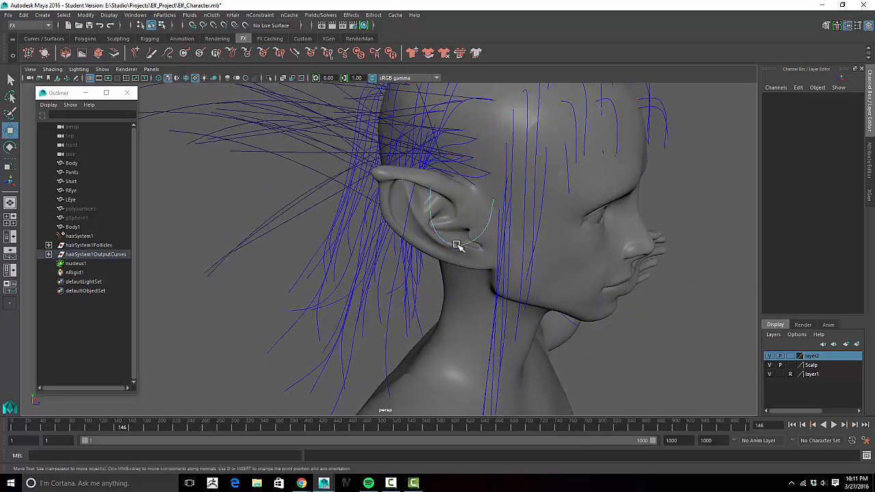
{"action": "left_click_drag", "start_coordinate": [465, 293], "coordinate": [531, 301], "text": "alt"}
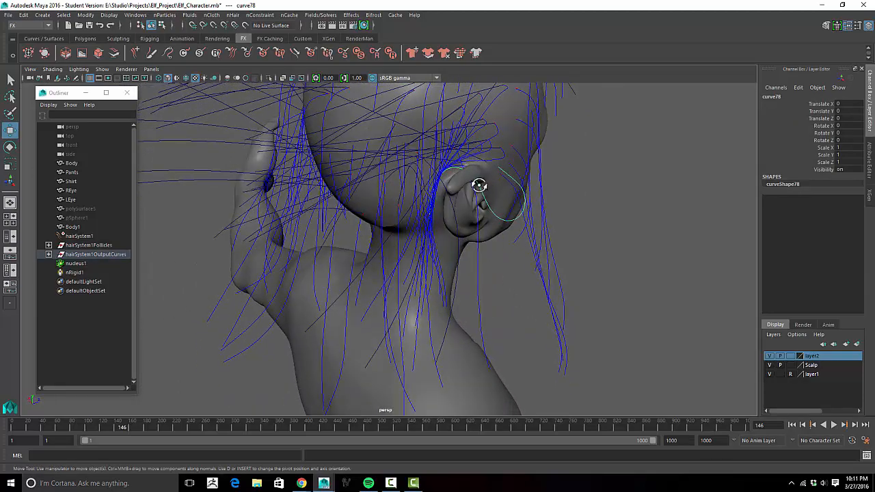
{"action": "left_click_drag", "start_coordinate": [479, 184], "coordinate": [450, 260], "text": "alt"}
{"action": "left_click_drag", "start_coordinate": [471, 230], "coordinate": [488, 240], "text": "alt"}
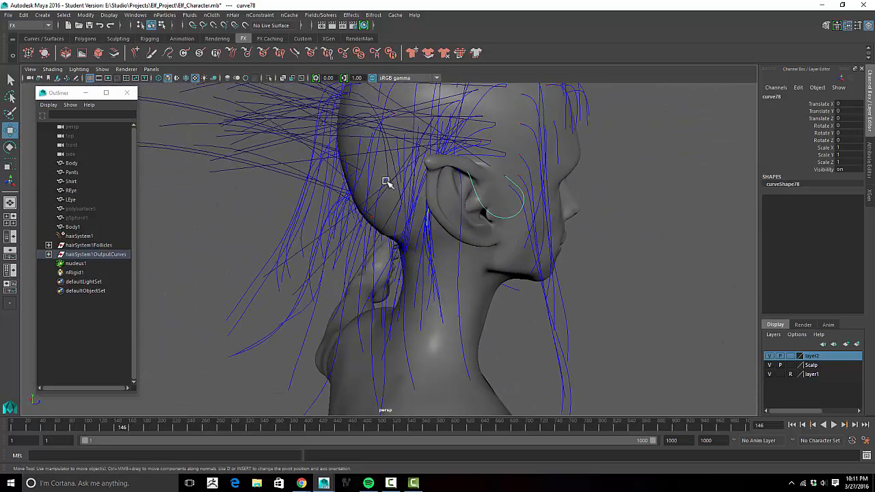
Step: Rewind to frame 1 and replay the hair simulation to frame 146, examining the hair from behind
{"action": "left_click", "coordinate": [791, 425]}
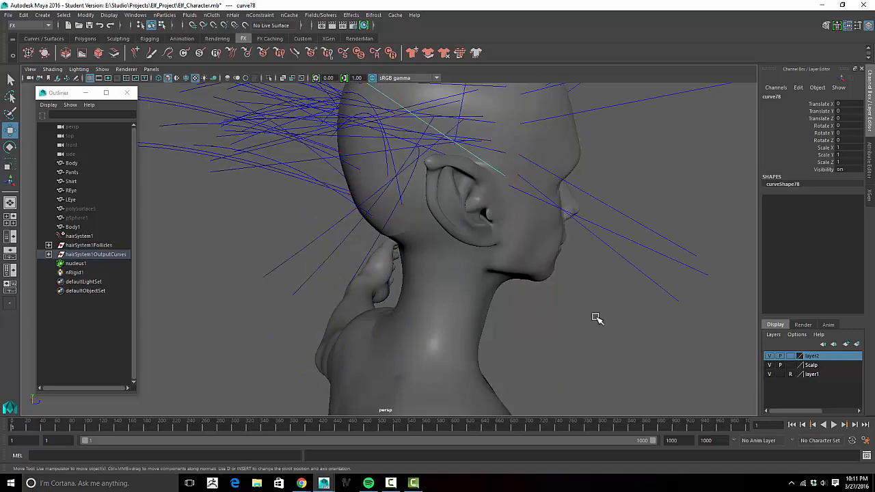
{"action": "left_click_drag", "start_coordinate": [595, 317], "coordinate": [601, 301], "text": "alt"}
{"action": "right_click_drag", "start_coordinate": [601, 300], "coordinate": [410, 270], "text": "alt"}
{"action": "left_click_drag", "start_coordinate": [410, 270], "coordinate": [496, 273], "text": "alt"}
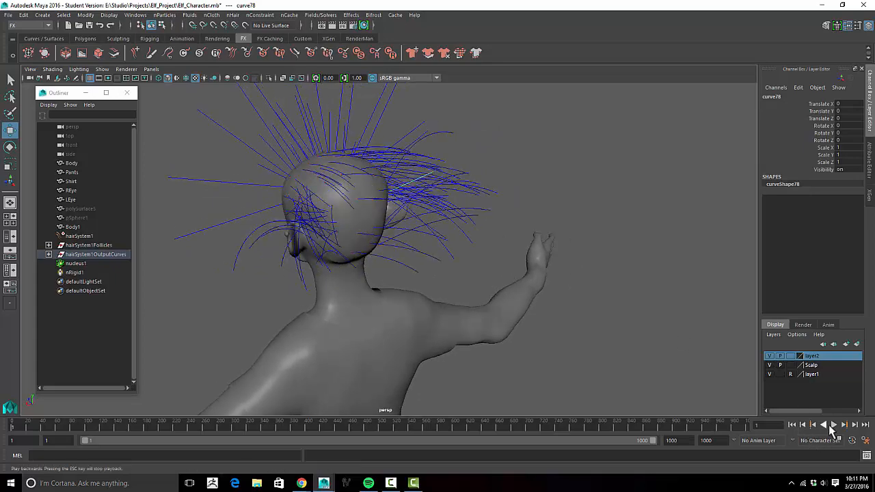
{"action": "left_click", "coordinate": [833, 424]}
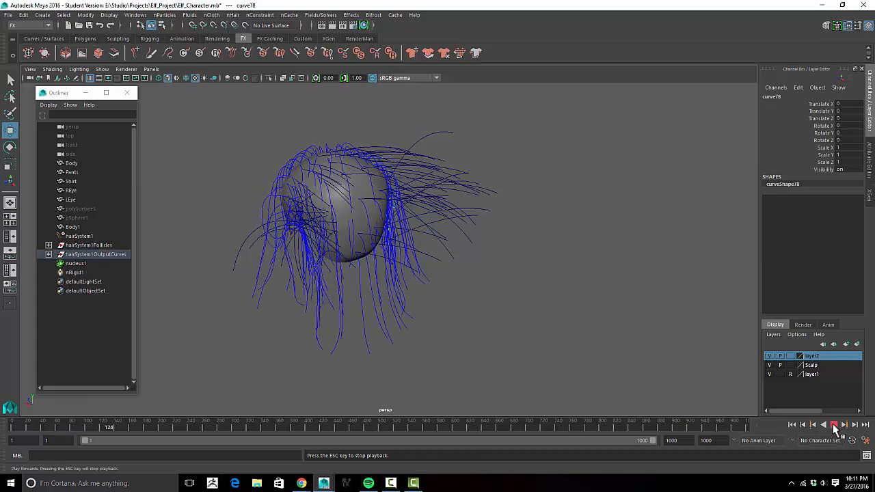
{"action": "left_click", "coordinate": [833, 424]}
Step: Add the output curve looping across the elf's left ear to the selection
{"action": "left_click_drag", "start_coordinate": [469, 302], "coordinate": [560, 285], "text": "alt"}
{"action": "scroll", "coordinate": [609, 279], "scroll_direction": "up", "scroll_amount": 5}
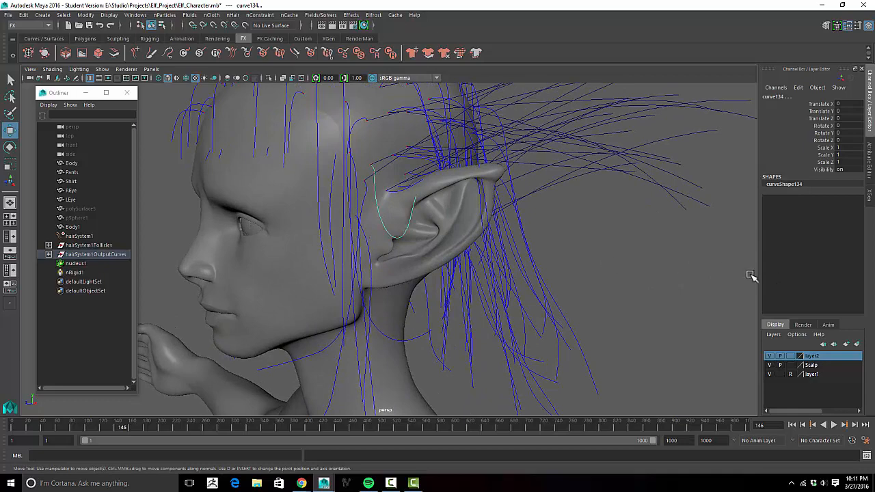
{"action": "scroll", "coordinate": [610, 275], "scroll_direction": "down", "scroll_amount": 5}
{"action": "left_click_drag", "start_coordinate": [611, 275], "coordinate": [271, 172], "text": "alt"}
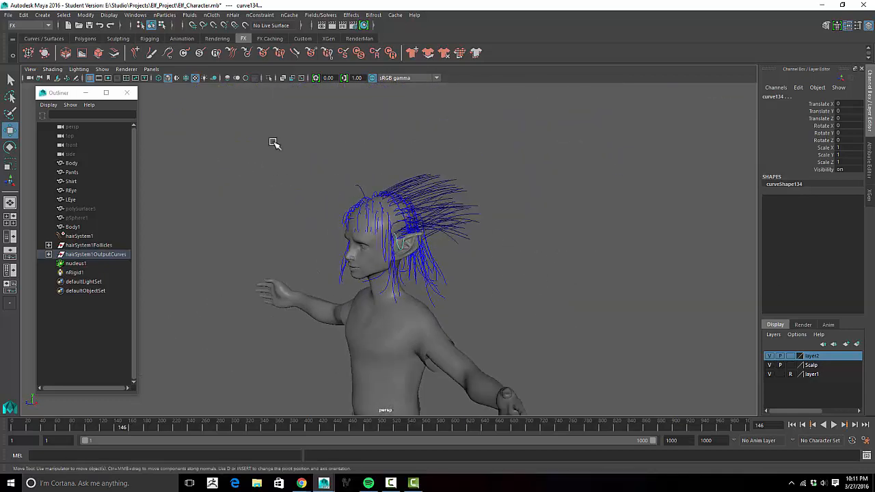
Step: Convert the two ear curves to start-curve end CVs, move them forward past the face with length locked, then rewind and deselect
{"action": "left_click", "coordinate": [316, 57]}
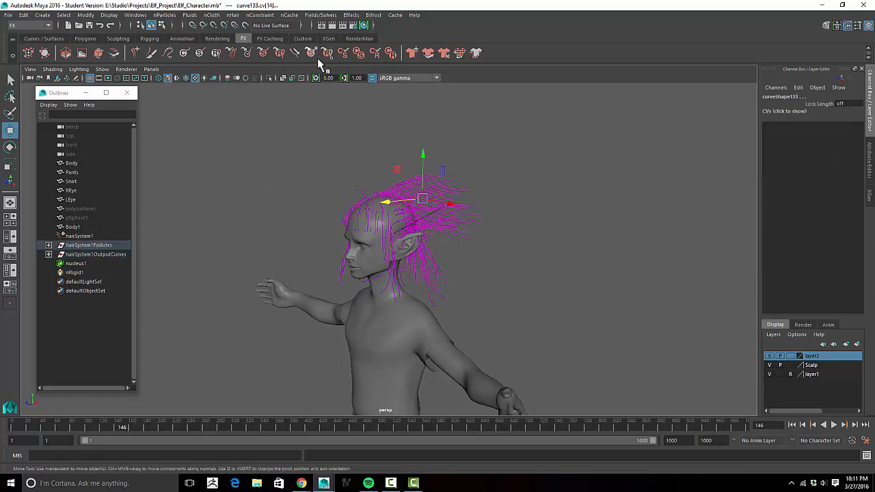
{"action": "left_click_drag", "start_coordinate": [371, 145], "coordinate": [370, 200], "text": "alt"}
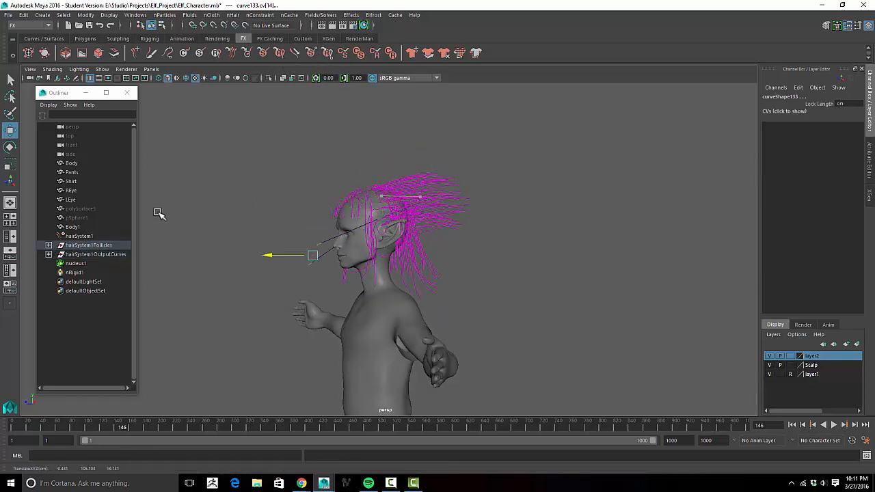
{"action": "left_click", "coordinate": [793, 425]}
{"action": "left_click_drag", "start_coordinate": [500, 215], "coordinate": [507, 226], "text": "alt"}
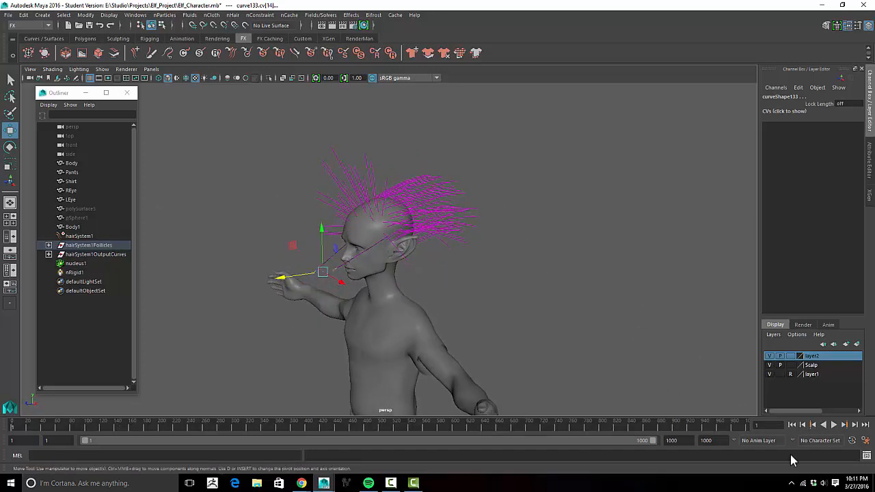
{"action": "left_click", "coordinate": [527, 246]}
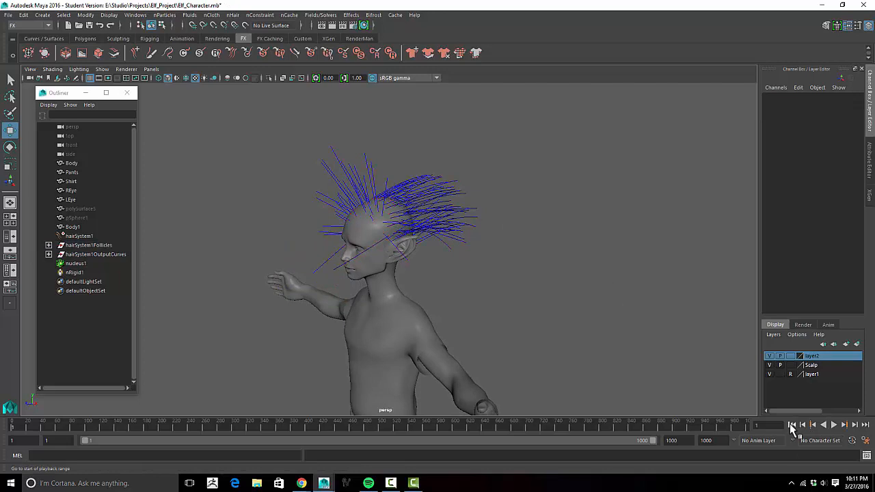
Step: Run the simulation again to frame 236 and inspect how the hair falls around both ears
{"action": "left_click", "coordinate": [834, 425]}
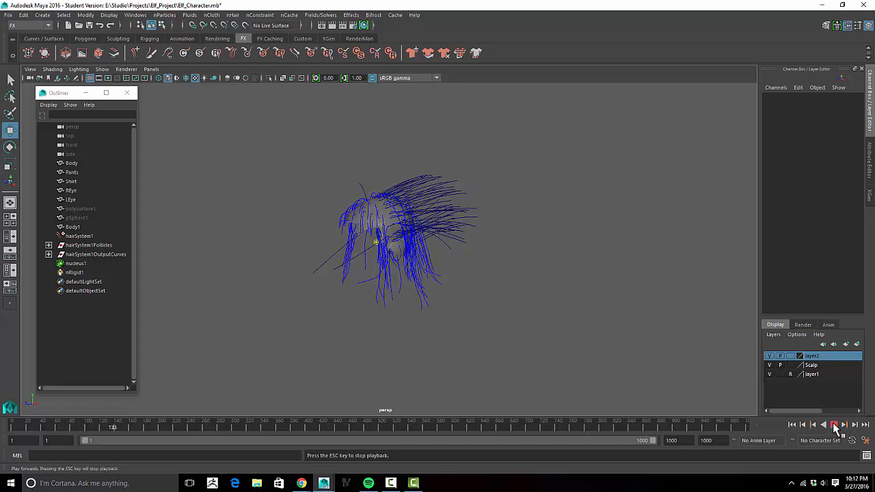
{"action": "left_click_drag", "start_coordinate": [503, 296], "coordinate": [610, 294], "text": "alt"}
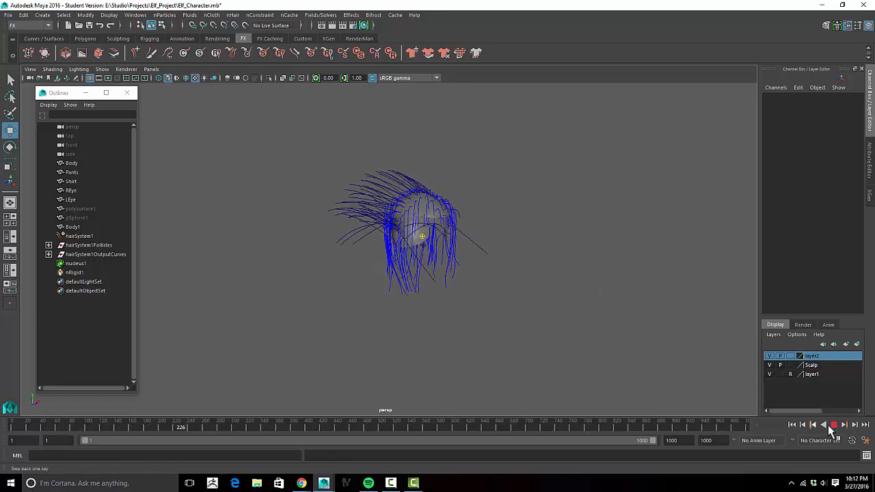
{"action": "left_click", "coordinate": [834, 424]}
{"action": "left_click_drag", "start_coordinate": [230, 245], "coordinate": [227, 230], "text": "alt"}
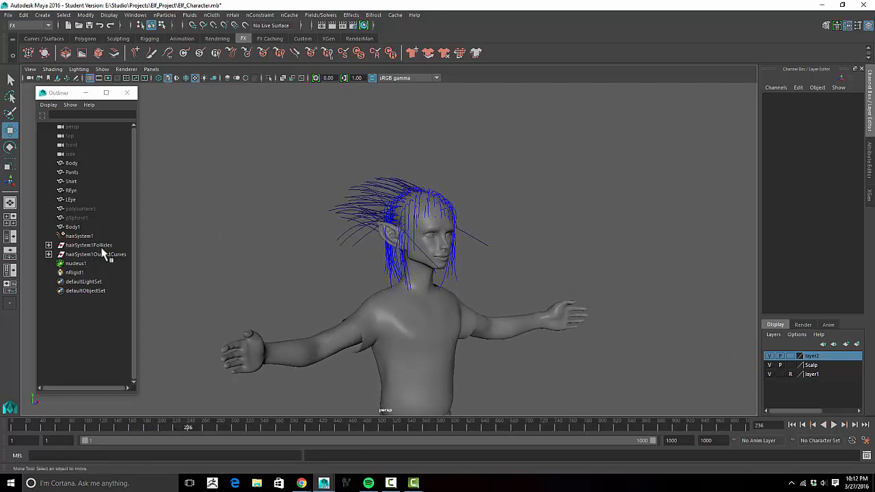
Step: Hide the hairSystem1Follicles group so that only the simulated output curves are displayed
{"action": "left_click", "coordinate": [92, 246]}
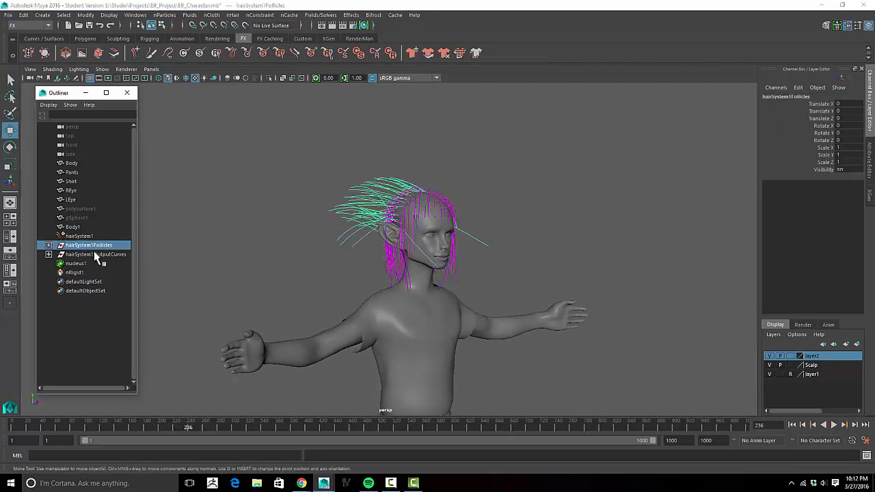
{"action": "left_click", "coordinate": [98, 254]}
{"action": "left_click", "coordinate": [93, 246]}
{"action": "left_click", "coordinate": [94, 254]}
{"action": "left_click", "coordinate": [93, 245]}
{"action": "key", "text": "ctrl+h"}
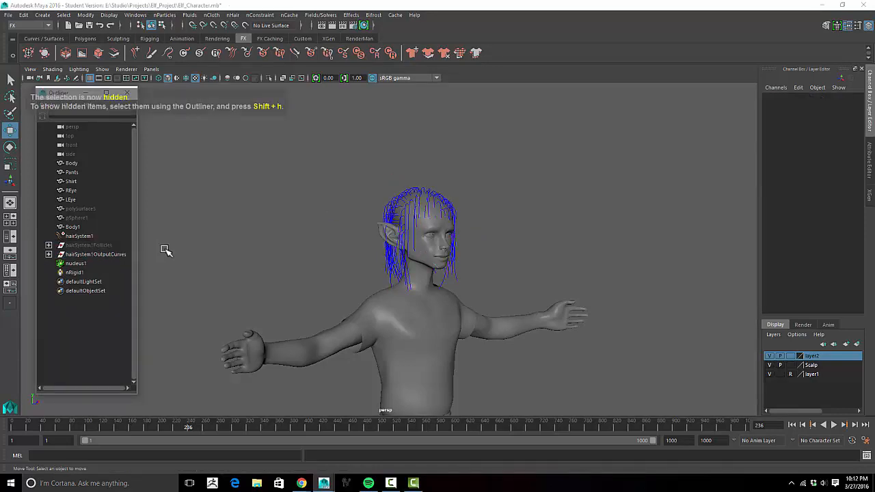
Step: Select the output curve hanging across the elf's right ear
{"action": "left_click_drag", "start_coordinate": [351, 248], "coordinate": [355, 264], "text": "alt"}
{"action": "right_click_drag", "start_coordinate": [355, 263], "coordinate": [615, 258], "text": "alt"}
{"action": "middle_click_drag", "start_coordinate": [526, 247], "coordinate": [543, 257], "text": "alt"}
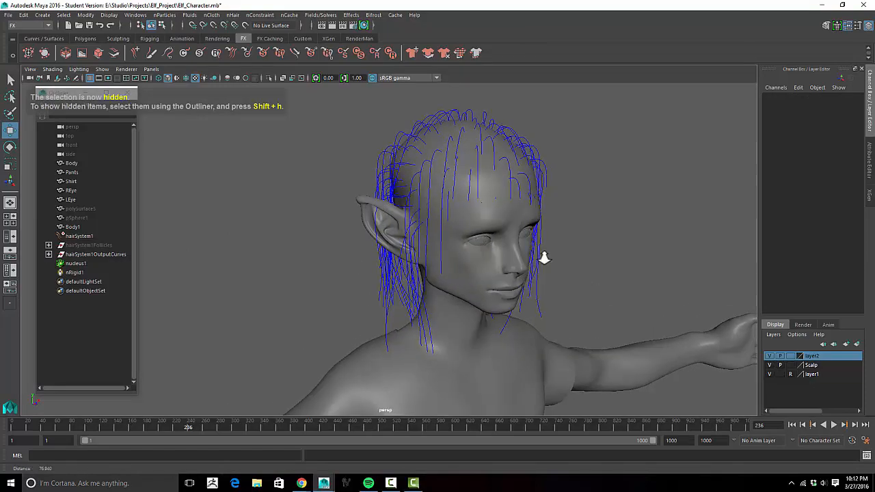
{"action": "left_click_drag", "start_coordinate": [485, 265], "coordinate": [613, 277], "text": "alt"}
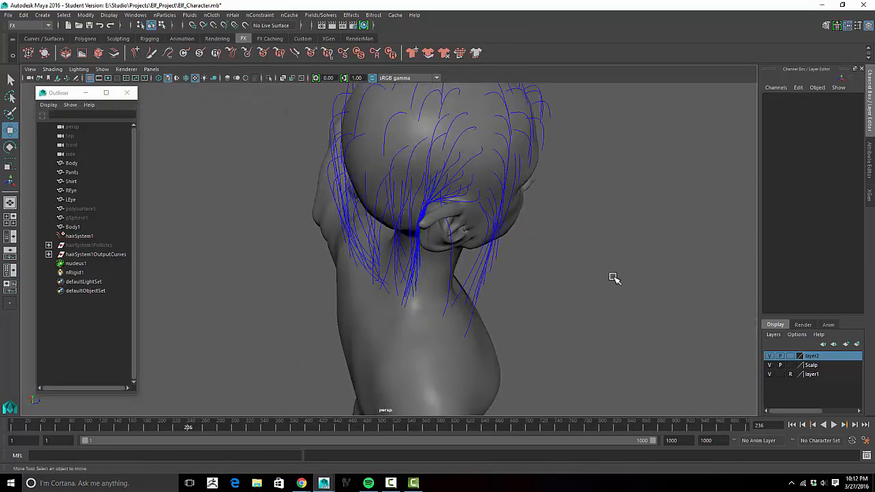
{"action": "left_click", "coordinate": [451, 248]}
Step: Add the output curves crossing the elf's left ear to the selection
{"action": "left_click_drag", "start_coordinate": [451, 248], "coordinate": [576, 242], "text": "alt"}
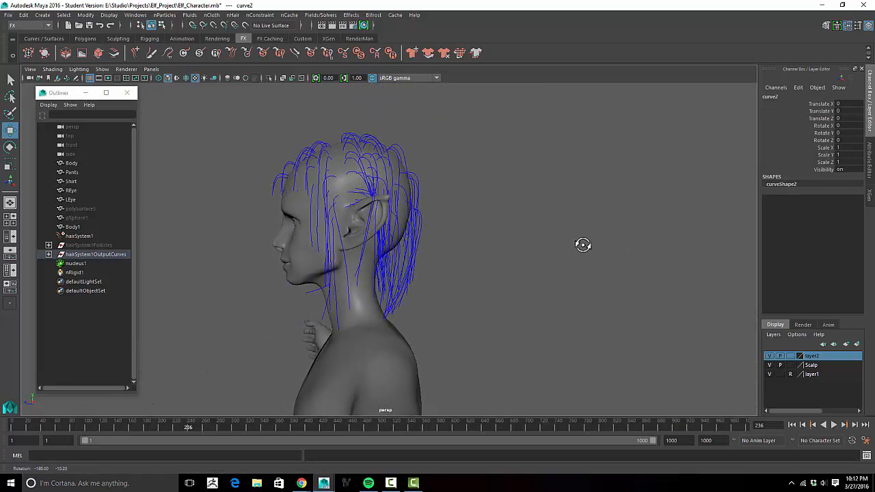
{"action": "right_click_drag", "start_coordinate": [485, 248], "coordinate": [535, 265], "text": "alt"}
{"action": "left_click_drag", "start_coordinate": [534, 264], "coordinate": [472, 272], "text": "alt"}
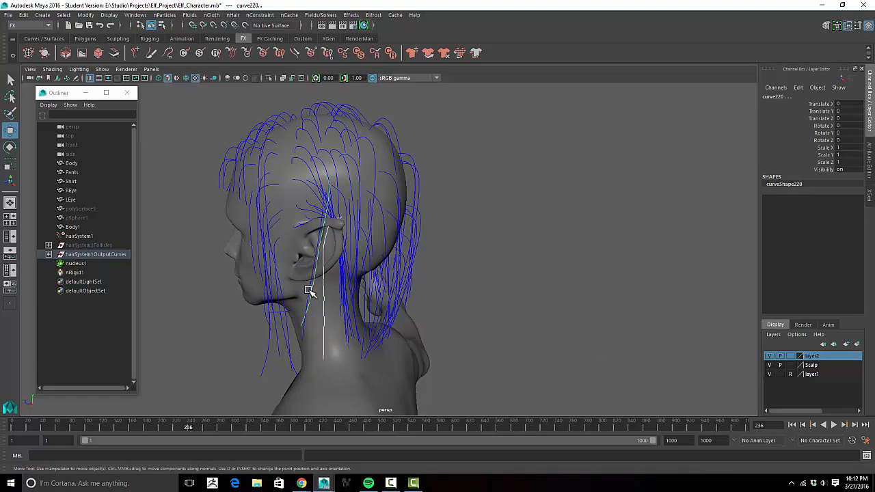
{"action": "left_click_drag", "start_coordinate": [377, 303], "coordinate": [451, 276], "text": "alt"}
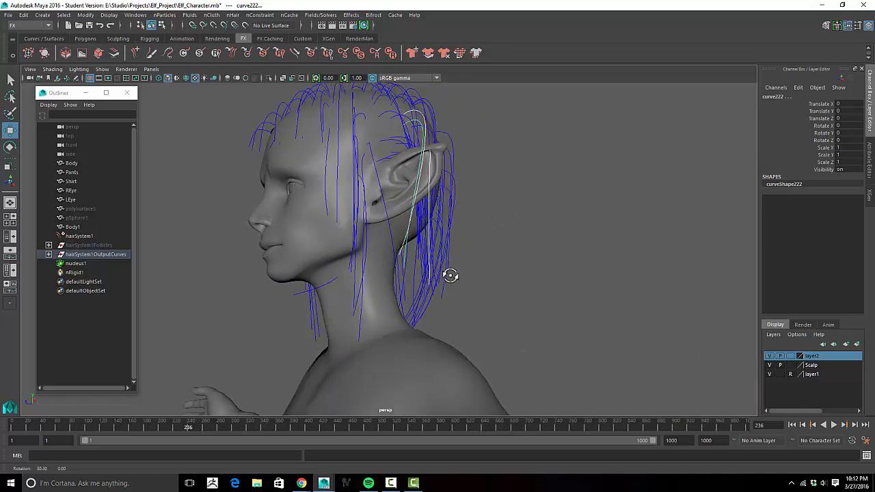
{"action": "left_click_drag", "start_coordinate": [335, 296], "coordinate": [302, 311], "text": "alt"}
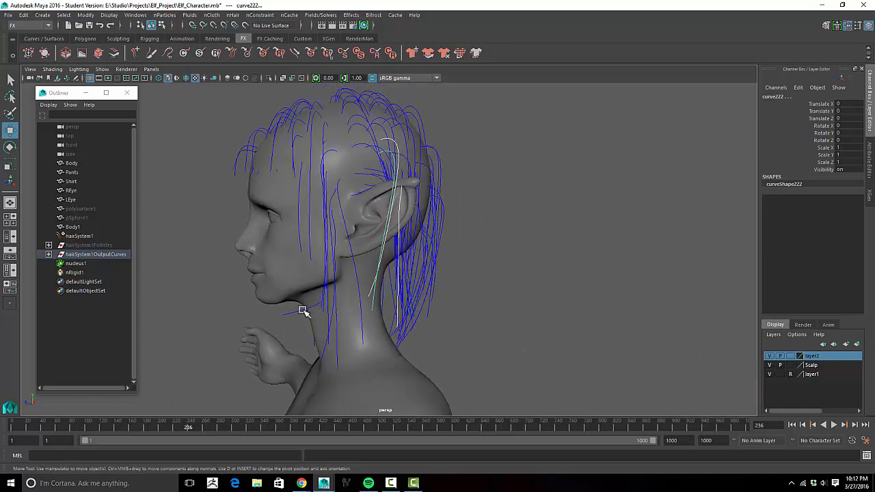
{"action": "left_click_drag", "start_coordinate": [430, 301], "coordinate": [419, 305], "text": "alt"}
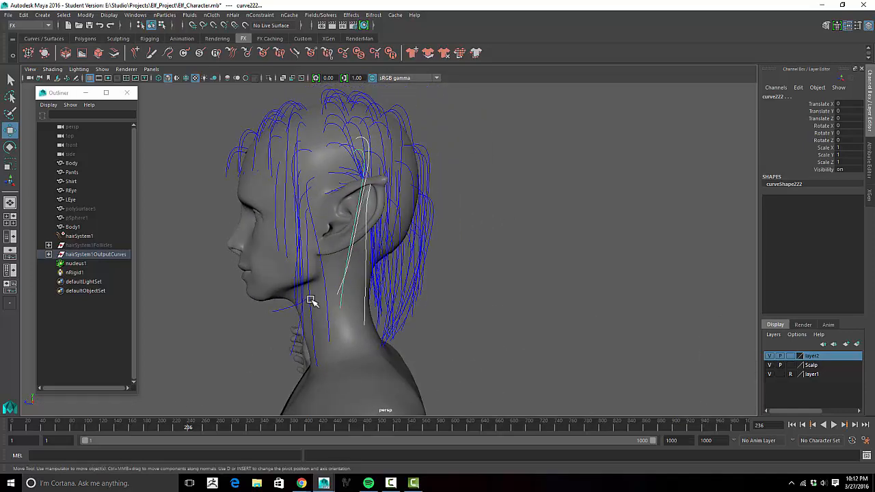
{"action": "left_click_drag", "start_coordinate": [400, 307], "coordinate": [321, 294], "text": "alt"}
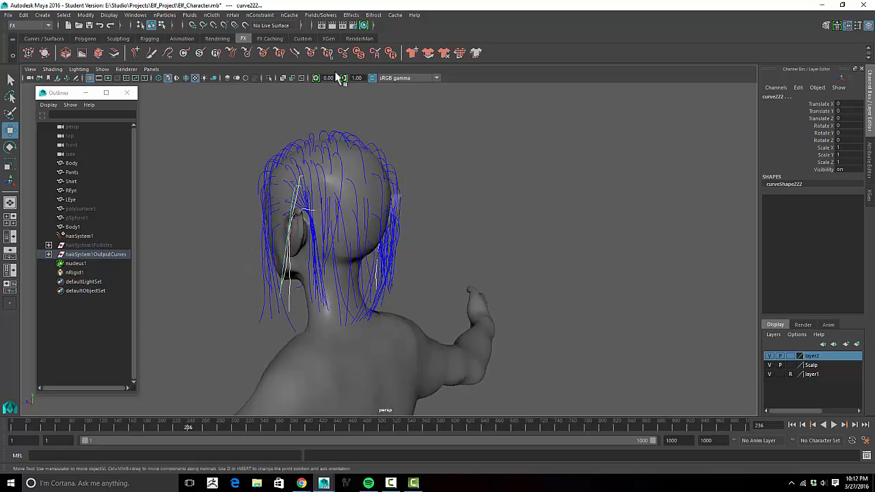
Step: Try to convert the selected ear curves to start-curve end CVs and move them with the curve length locked
{"action": "left_click", "coordinate": [315, 52]}
{"action": "left_click_drag", "start_coordinate": [433, 176], "coordinate": [474, 198], "text": "alt"}
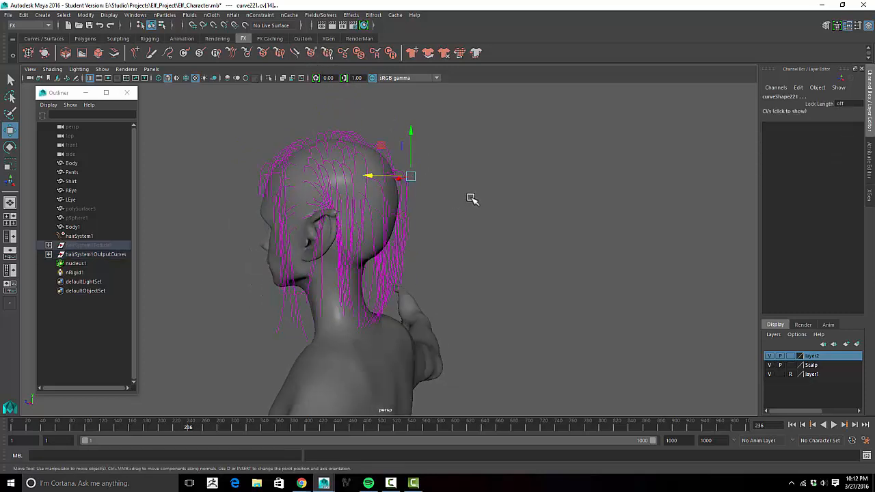
{"action": "left_click_drag", "start_coordinate": [371, 178], "coordinate": [396, 202]}
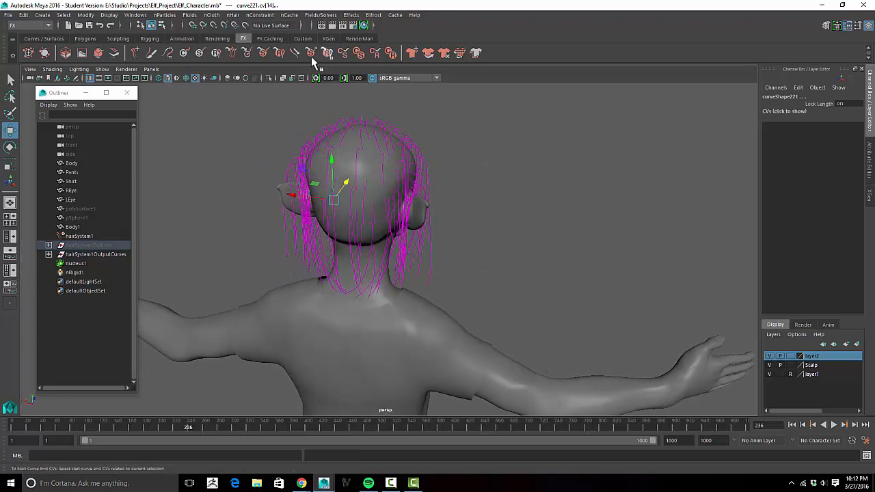
{"action": "key", "text": "ctrl+z"}
{"action": "key", "text": "ctrl+z"}
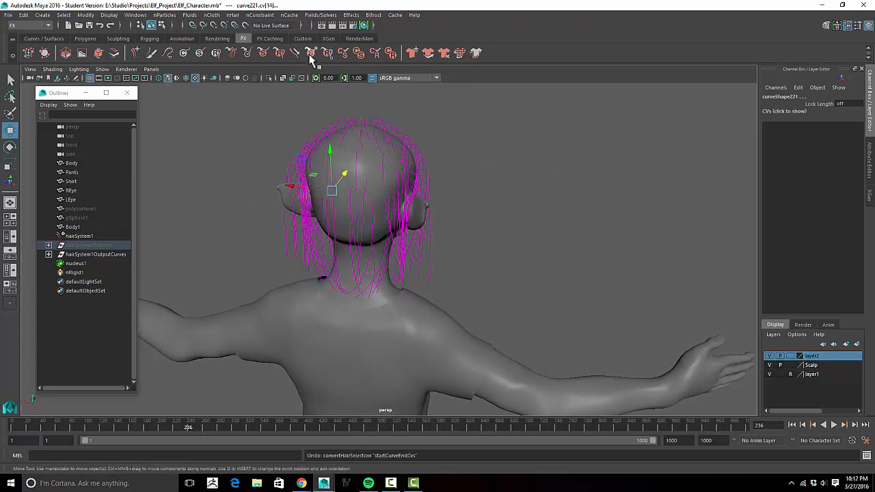
Step: Convert the selection to start-curve end CVs again and unhide the hairSystem1Follicles group
{"action": "left_click", "coordinate": [311, 55]}
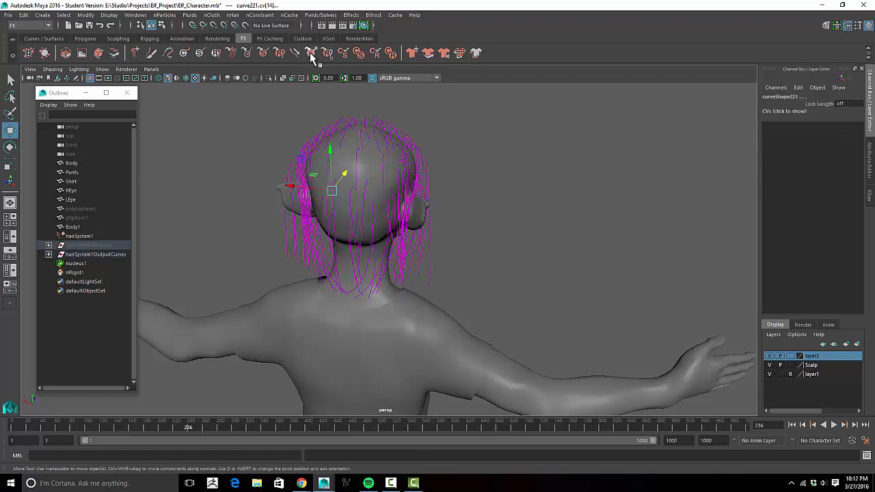
{"action": "left_click_drag", "start_coordinate": [261, 136], "coordinate": [337, 153], "text": "alt"}
{"action": "left_click", "coordinate": [74, 247]}
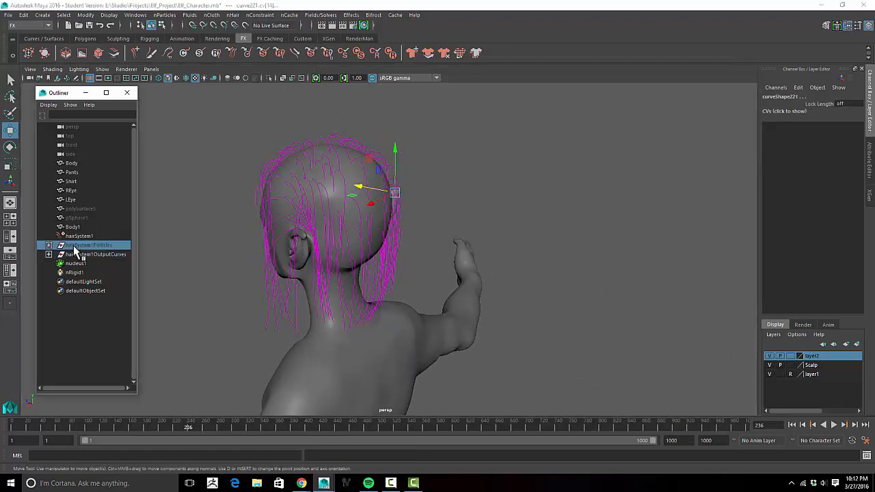
{"action": "key", "text": "shift+h"}
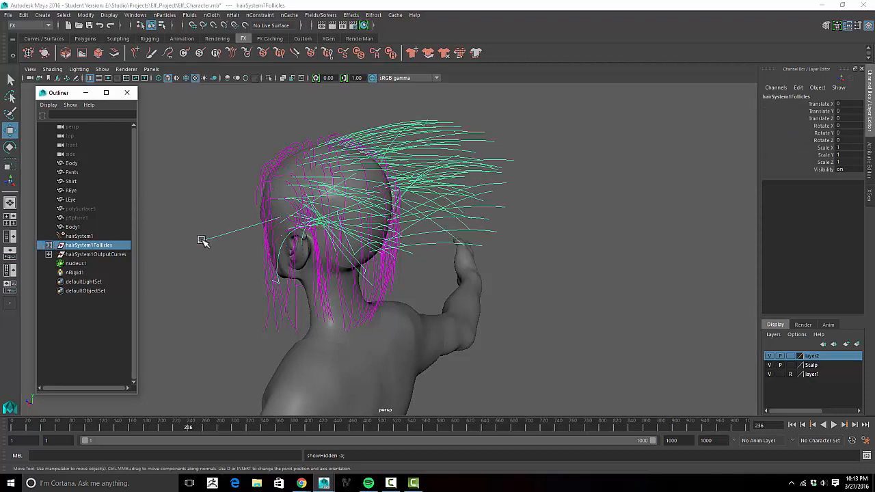
Step: Undo the follicle group's unhiding, the end CV conversion and the last left-ear curve selections
{"action": "key", "text": "ctrl+z"}
{"action": "key", "text": "ctrl+z"}
{"action": "key", "text": "ctrl+z"}
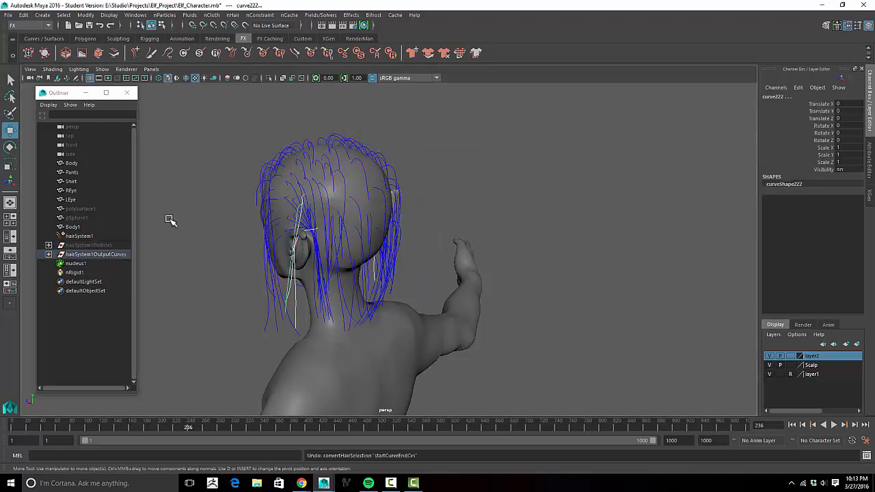
{"action": "key", "text": "ctrl+z"}
{"action": "key", "text": "ctrl+z"}
{"action": "key", "text": "ctrl+z"}
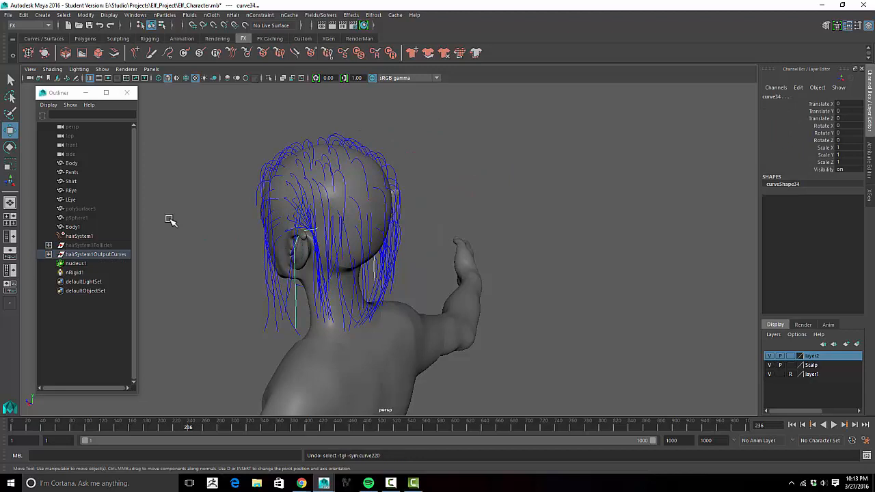
Step: Unhide the hairSystem1Follicles group so the start curves show alongside the output curves
{"action": "left_click", "coordinate": [82, 246]}
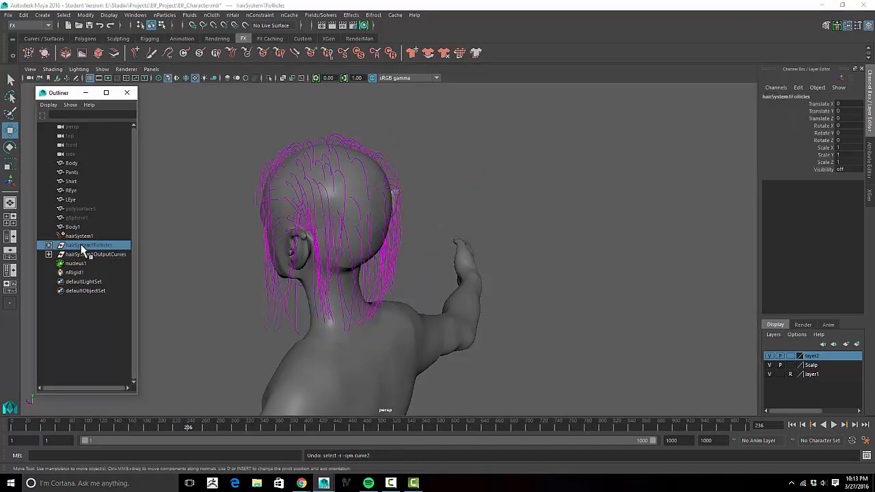
{"action": "key", "text": "shift+h"}
{"action": "left_click", "coordinate": [79, 272]}
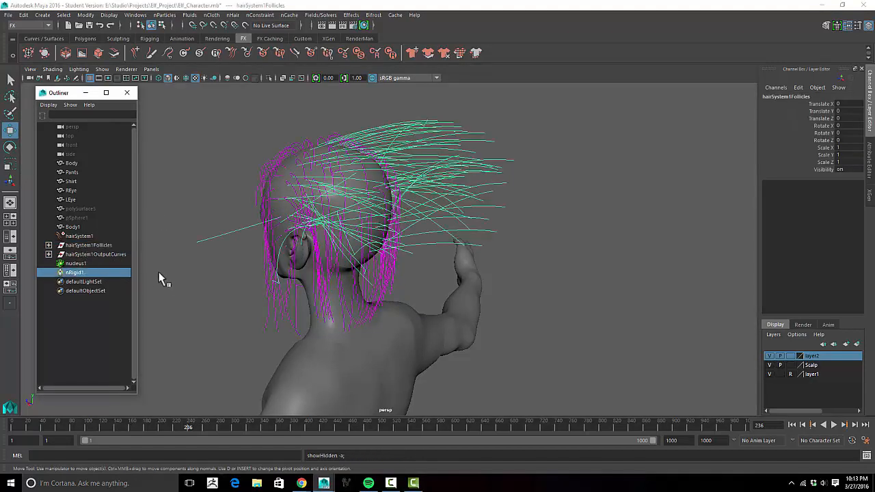
Step: Select the output curves crossing the elf's left ear and add the one crossing the right ear
{"action": "left_click_drag", "start_coordinate": [188, 277], "coordinate": [325, 303], "text": "alt"}
{"action": "left_click", "coordinate": [344, 298]}
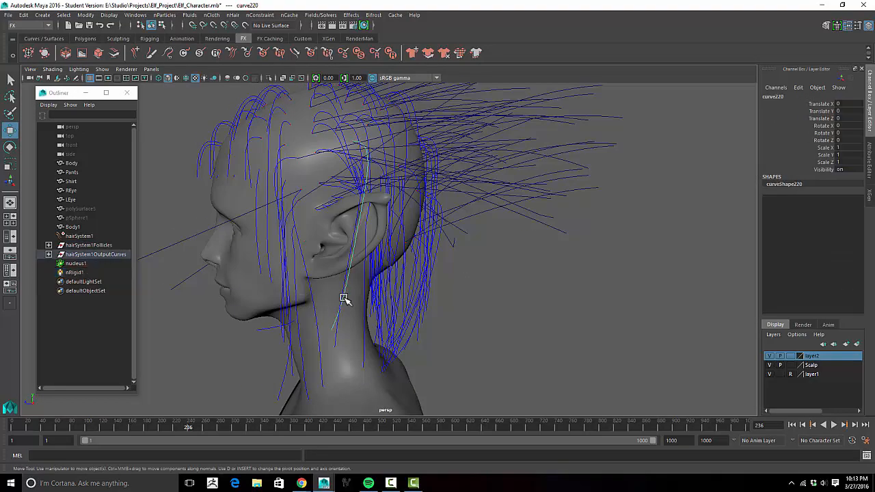
{"action": "left_click", "coordinate": [342, 295], "text": "shift"}
{"action": "left_click", "coordinate": [367, 300], "text": "shift"}
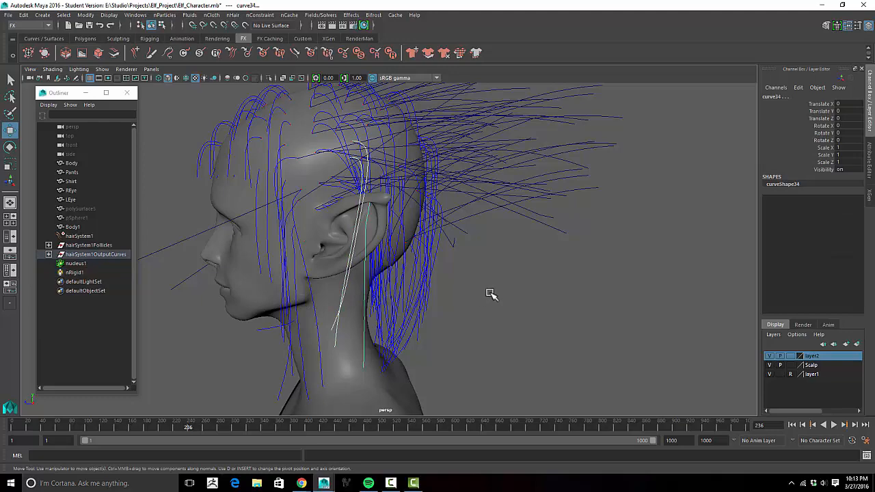
{"action": "left_click_drag", "start_coordinate": [492, 295], "coordinate": [225, 287], "text": "alt"}
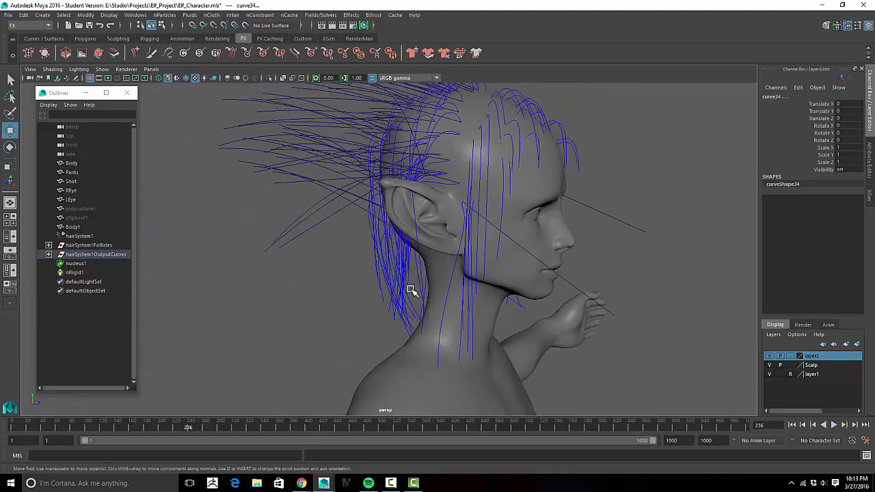
{"action": "left_click", "coordinate": [416, 224], "text": "shift"}
{"action": "left_click_drag", "start_coordinate": [408, 269], "coordinate": [282, 133], "text": "alt"}
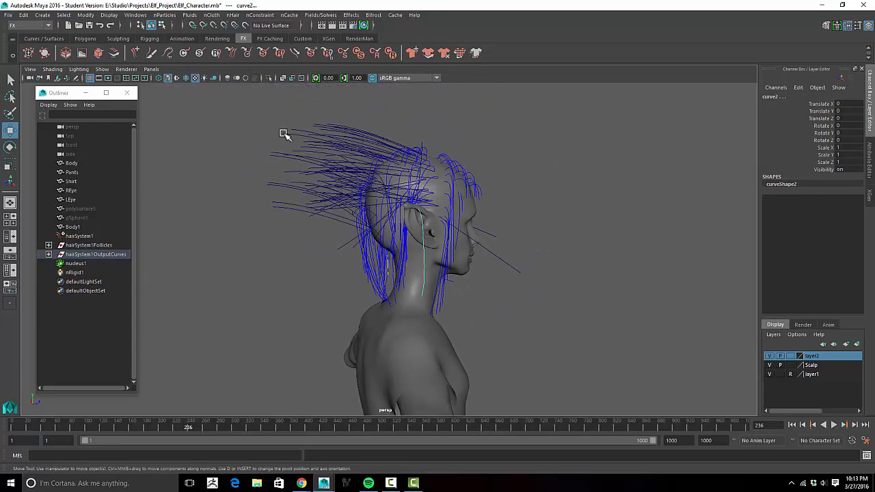
Step: Convert the selected ear curves to start-curve end CVs and raise them, then undo the last move
{"action": "left_click", "coordinate": [311, 53]}
{"action": "left_click_drag", "start_coordinate": [348, 185], "coordinate": [406, 202], "text": "alt"}
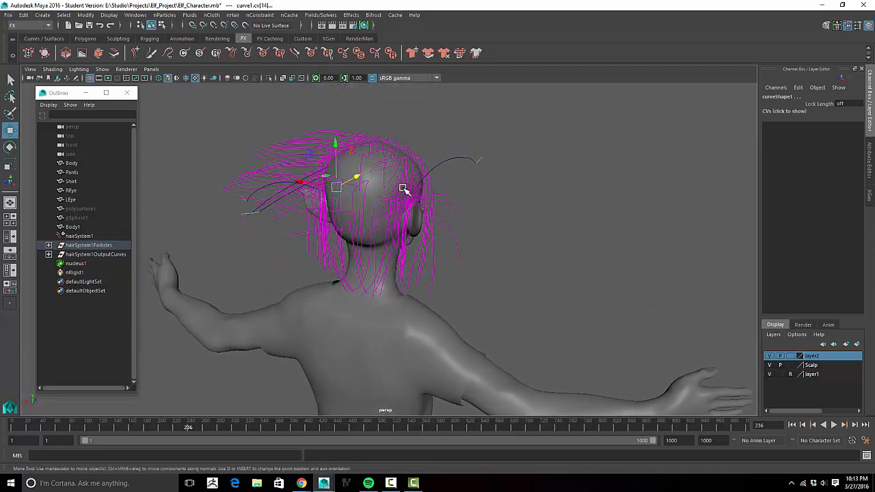
{"action": "left_click_drag", "start_coordinate": [331, 137], "coordinate": [347, 123]}
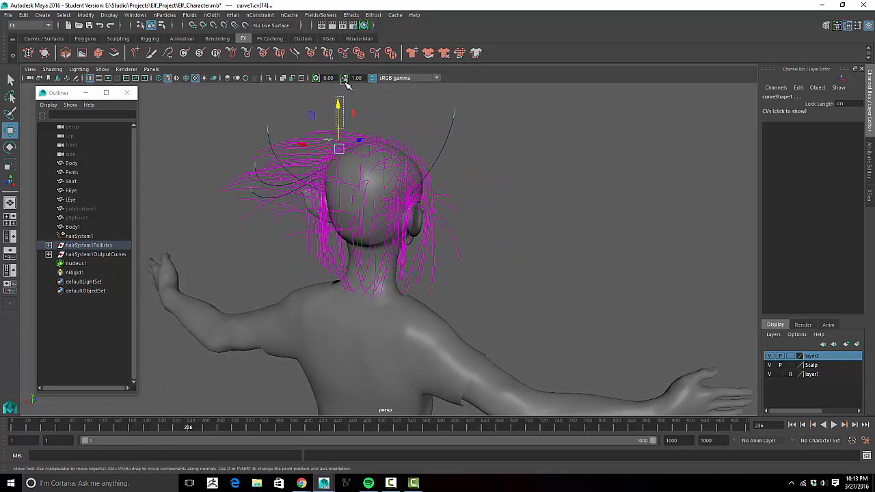
{"action": "left_click_drag", "start_coordinate": [345, 81], "coordinate": [349, 57]}
{"action": "key", "text": "ctrl+z"}
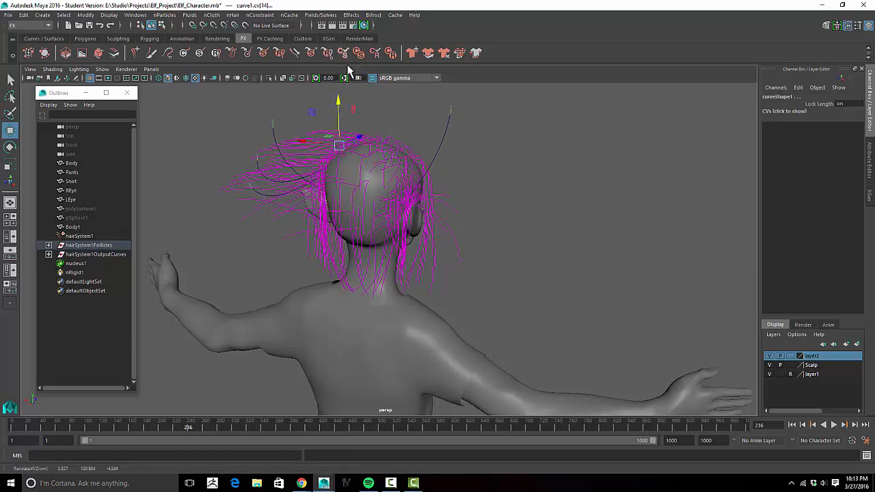
Step: Move the selected end CVs backward in several passes to sweep the ear strands behind the head
{"action": "left_click_drag", "start_coordinate": [408, 192], "coordinate": [229, 223], "text": "alt"}
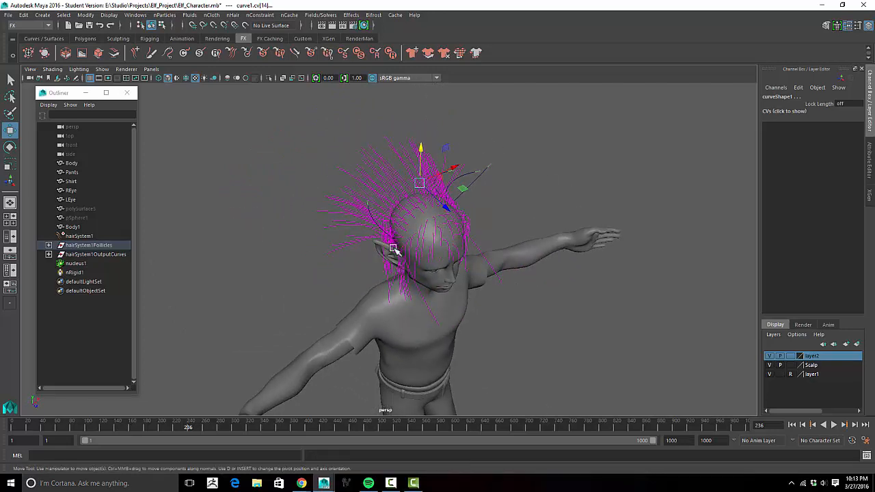
{"action": "left_click_drag", "start_coordinate": [443, 210], "coordinate": [367, 93]}
{"action": "left_click_drag", "start_coordinate": [422, 221], "coordinate": [357, 108]}
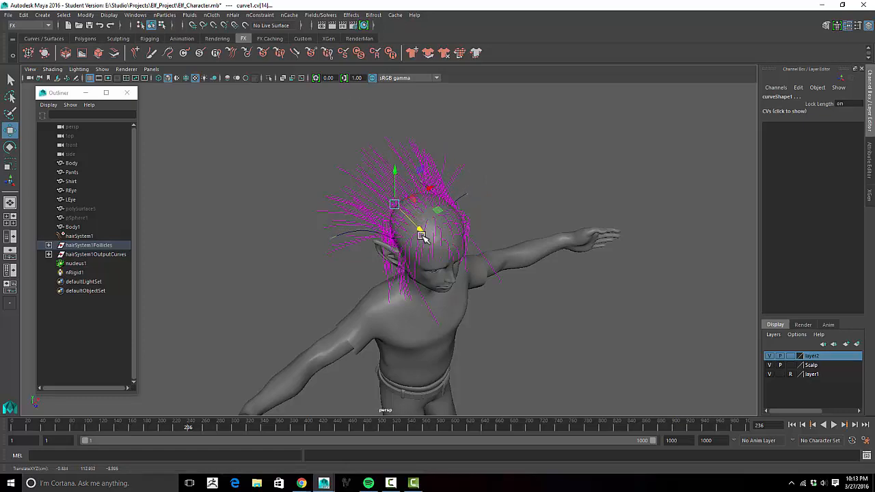
{"action": "left_click_drag", "start_coordinate": [421, 236], "coordinate": [335, 134]}
Step: Scale the selected end CVs uniformly inward to draw both sides' strands together behind the head
{"action": "left_click_drag", "start_coordinate": [558, 313], "coordinate": [342, 302], "text": "alt"}
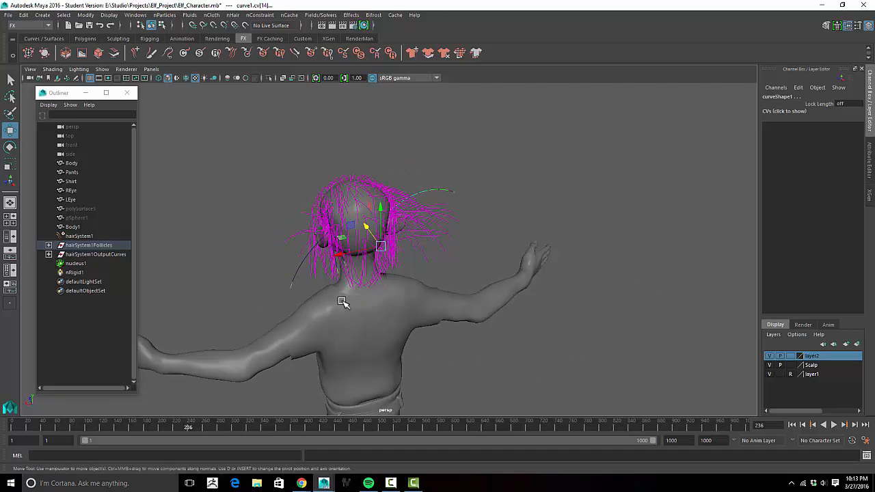
{"action": "key", "text": "e"}
{"action": "key", "text": "r"}
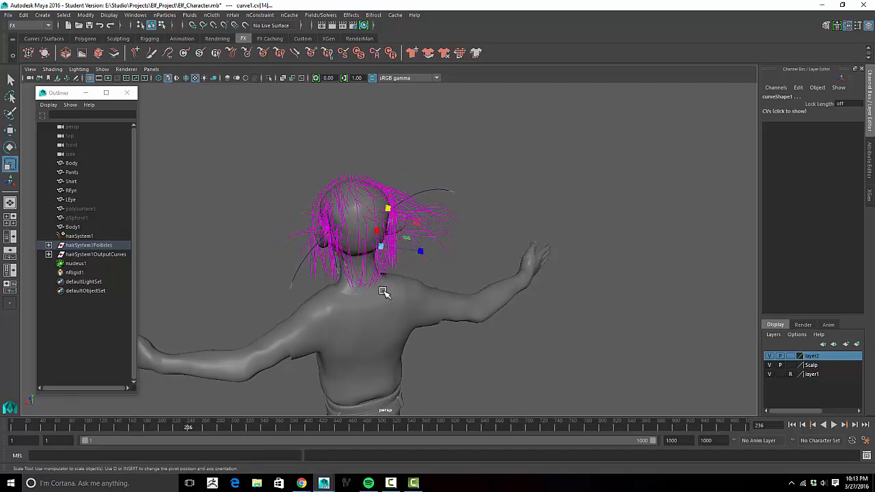
{"action": "left_click_drag", "start_coordinate": [379, 248], "coordinate": [248, 309]}
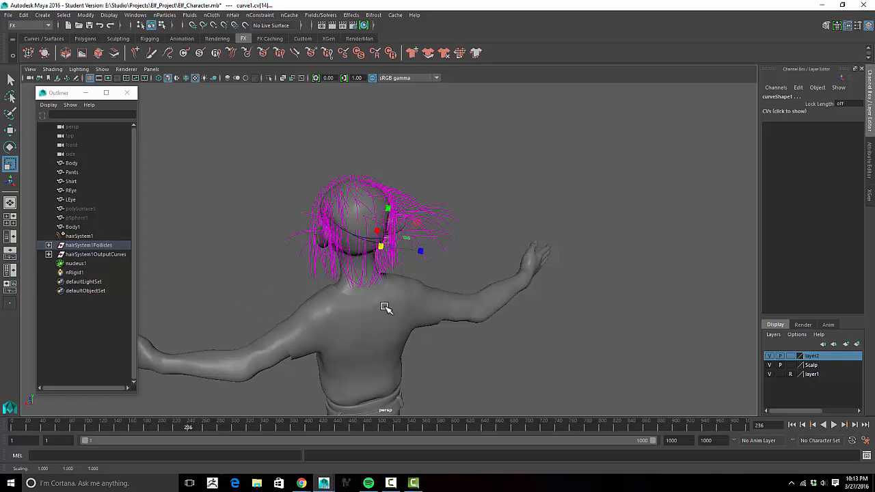
Step: Move the gathered end CVs further back and adjust their height behind the neck
{"action": "key", "text": "w"}
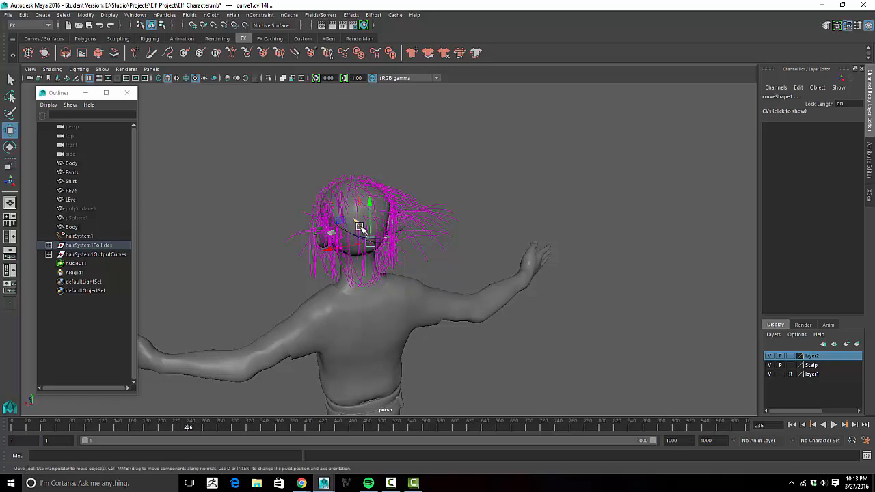
{"action": "left_click_drag", "start_coordinate": [359, 227], "coordinate": [359, 227]}
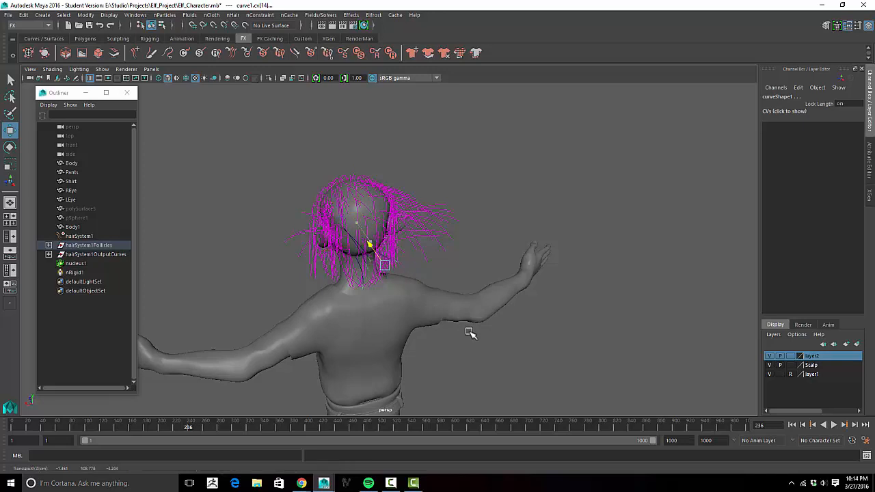
{"action": "left_click_drag", "start_coordinate": [585, 402], "coordinate": [651, 454]}
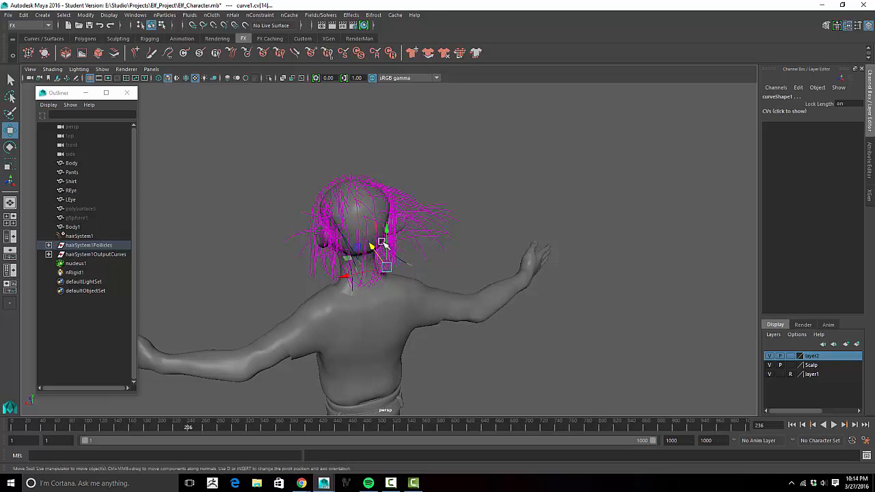
{"action": "left_click_drag", "start_coordinate": [372, 248], "coordinate": [422, 244]}
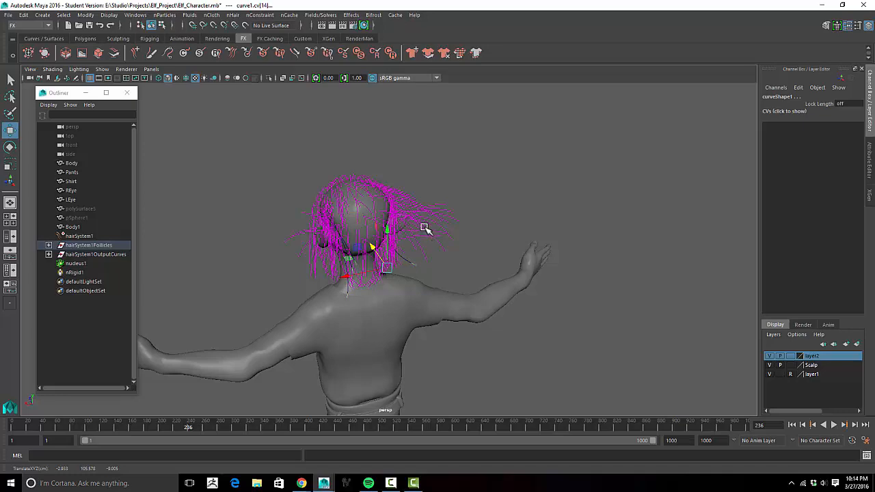
{"action": "left_click_drag", "start_coordinate": [346, 218], "coordinate": [243, 193], "text": "alt"}
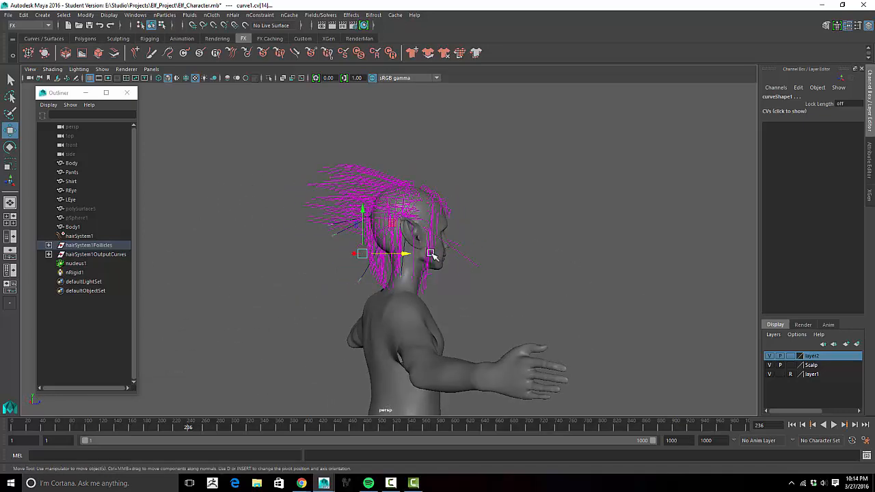
{"action": "left_click_drag", "start_coordinate": [405, 255], "coordinate": [364, 255]}
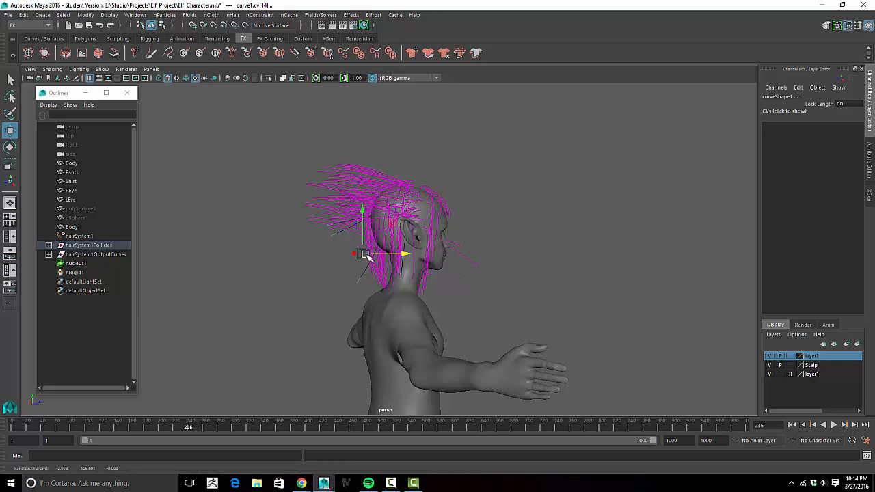
{"action": "left_click_drag", "start_coordinate": [362, 199], "coordinate": [343, 202]}
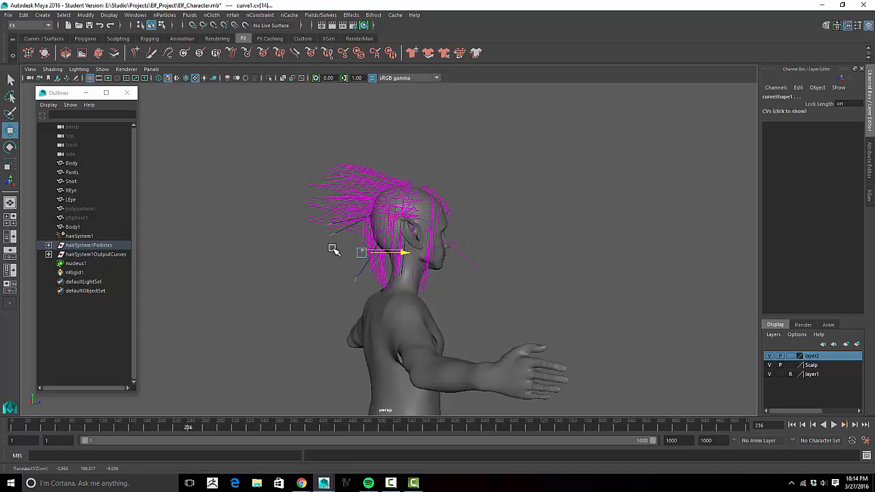
Step: Scale the end CVs closer together, then move them backward and adjust their height again
{"action": "key", "text": "r"}
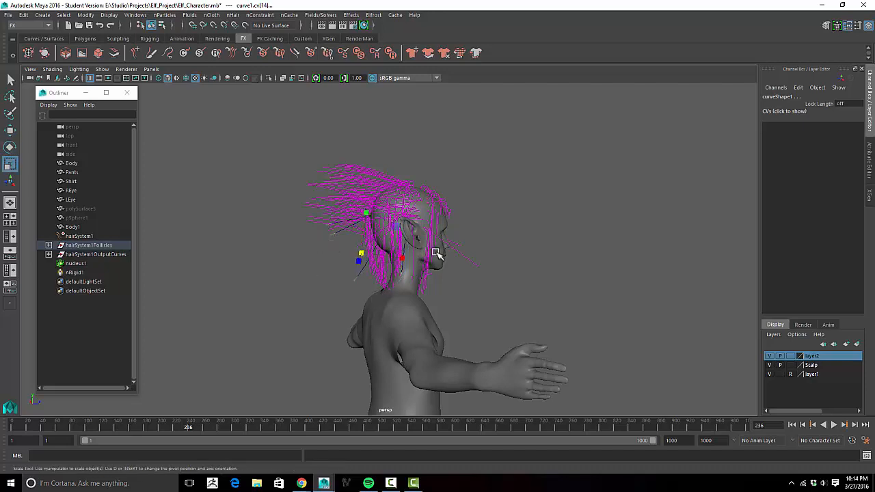
{"action": "left_click_drag", "start_coordinate": [370, 250], "coordinate": [324, 255]}
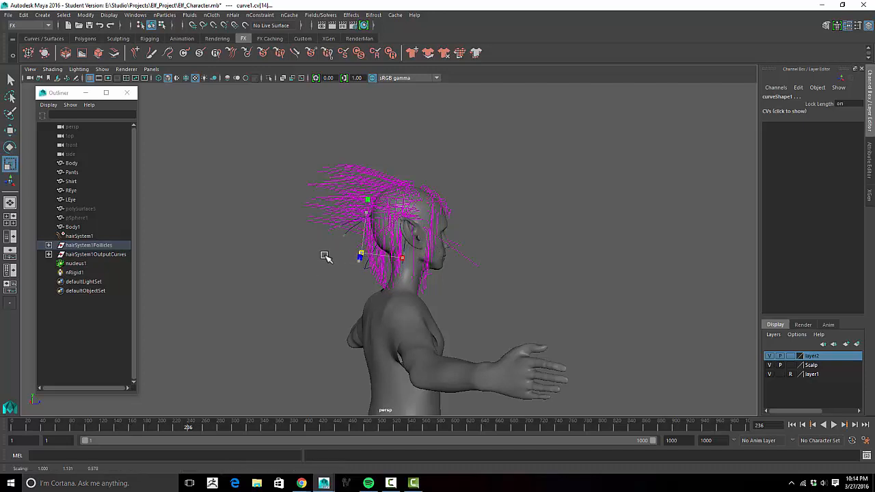
{"action": "key", "text": "w"}
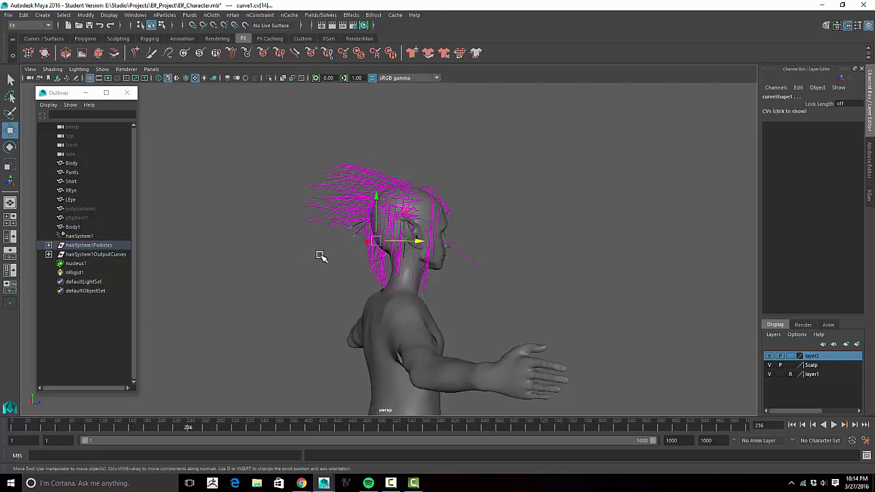
{"action": "left_click_drag", "start_coordinate": [417, 242], "coordinate": [230, 236]}
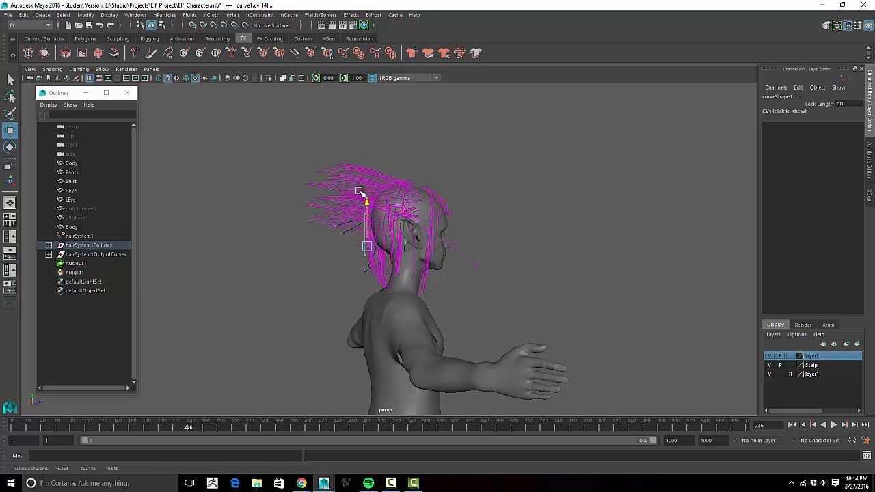
Step: Clear the selection and replay the hair simulation from frame 1 to check the strands around the left ear
{"action": "left_click_drag", "start_coordinate": [577, 226], "coordinate": [619, 239], "text": "alt"}
{"action": "left_click", "coordinate": [791, 424]}
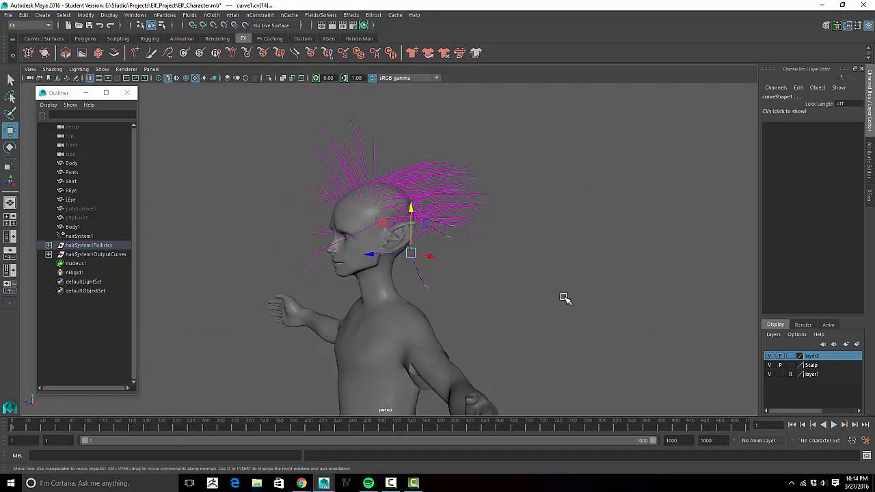
{"action": "left_click", "coordinate": [646, 321]}
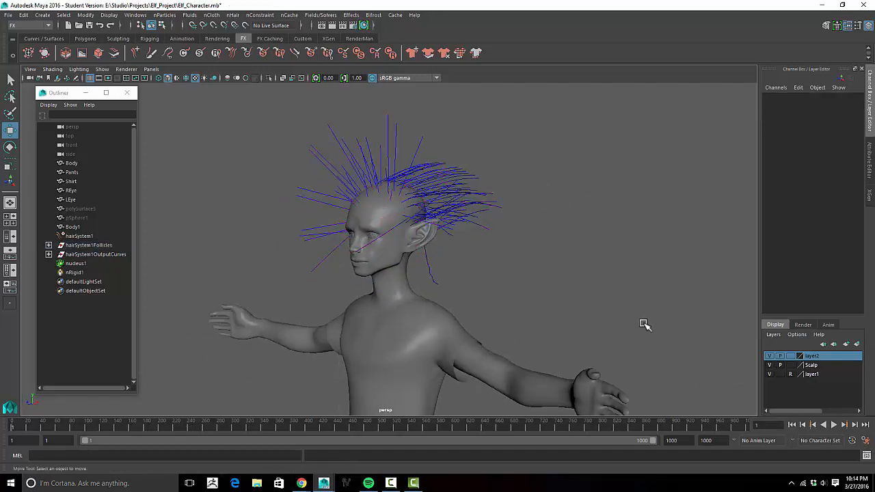
{"action": "left_click_drag", "start_coordinate": [646, 321], "coordinate": [646, 345], "text": "alt"}
{"action": "left_click", "coordinate": [833, 424]}
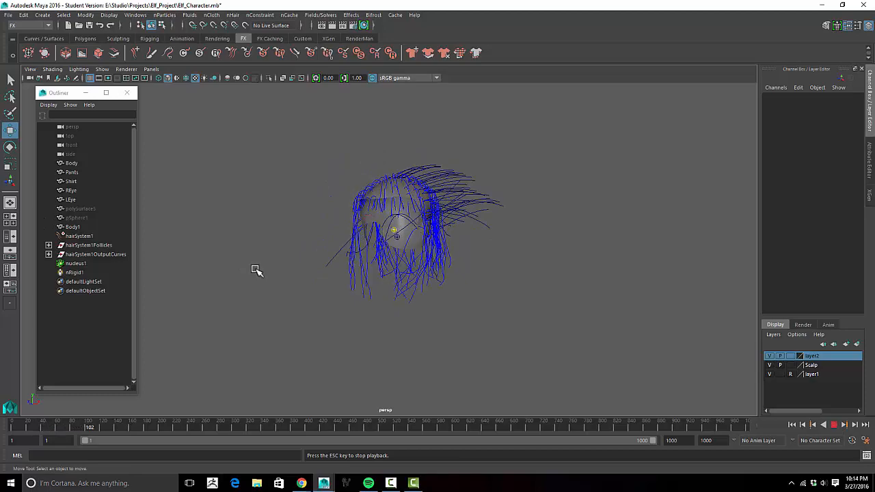
{"action": "left_click", "coordinate": [833, 424]}
{"action": "left_click_drag", "start_coordinate": [561, 300], "coordinate": [513, 306], "text": "alt"}
{"action": "right_click_drag", "start_coordinate": [513, 307], "coordinate": [646, 301], "text": "alt"}
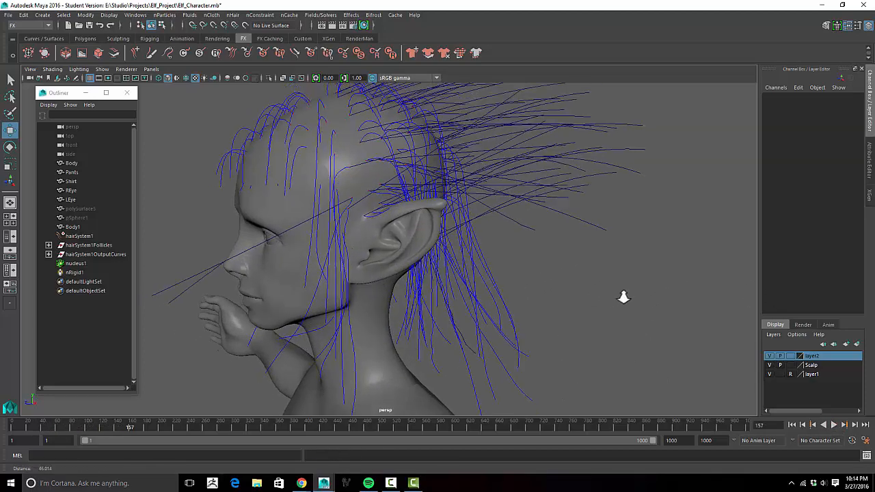